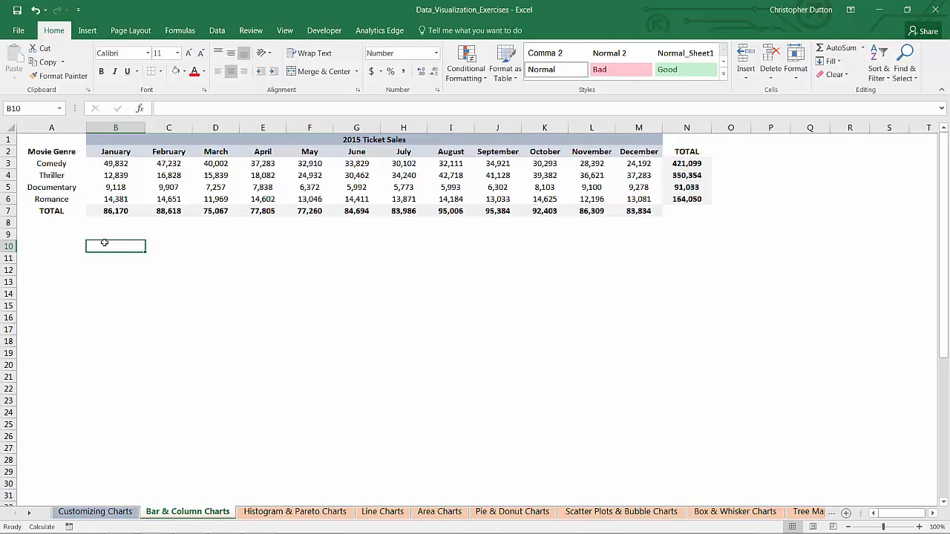
Insert a blank 2-D clustered bar chart and place it below the ticket sales table, starting near column A.
click(88, 32)
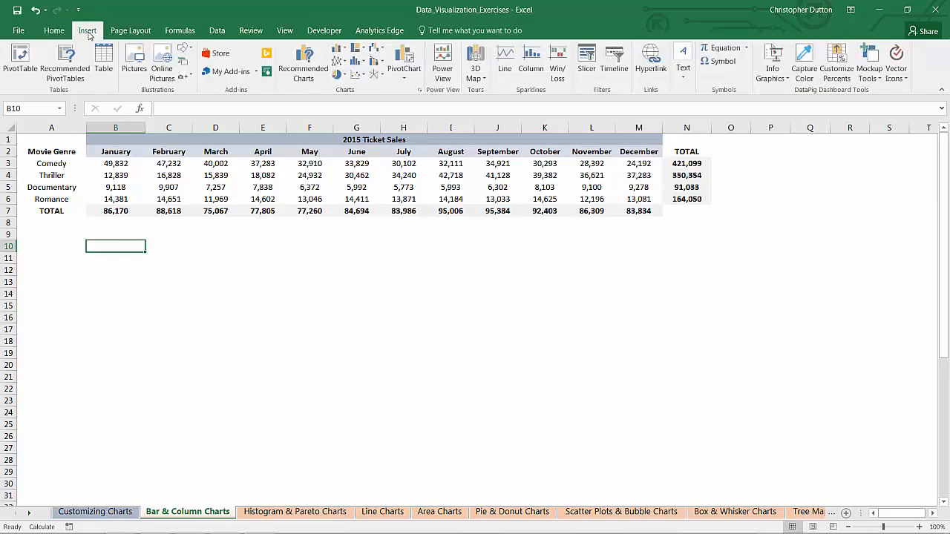
click(341, 50)
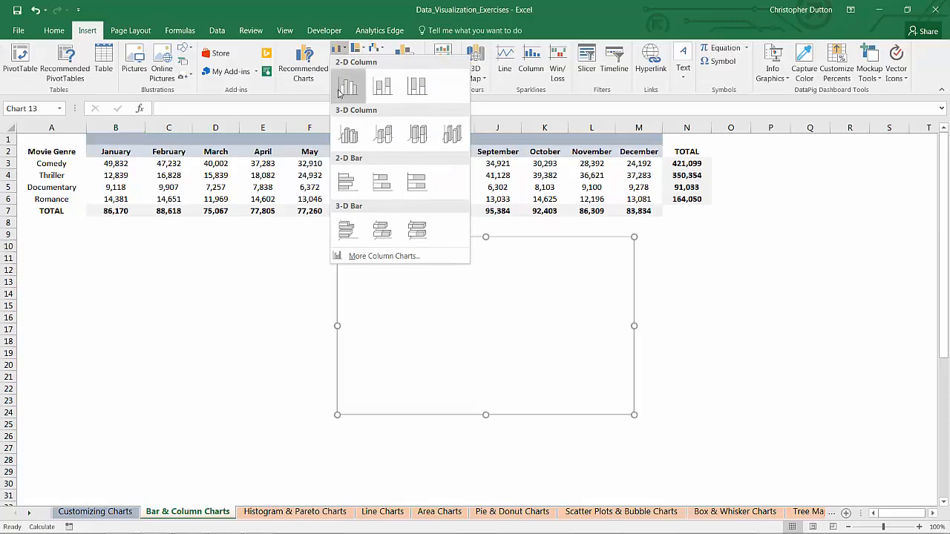
click(342, 182)
mouse_move(409, 299)
mouse_down()
mouse_move(120, 286)
mouse_move(132, 294)
mouse_up()
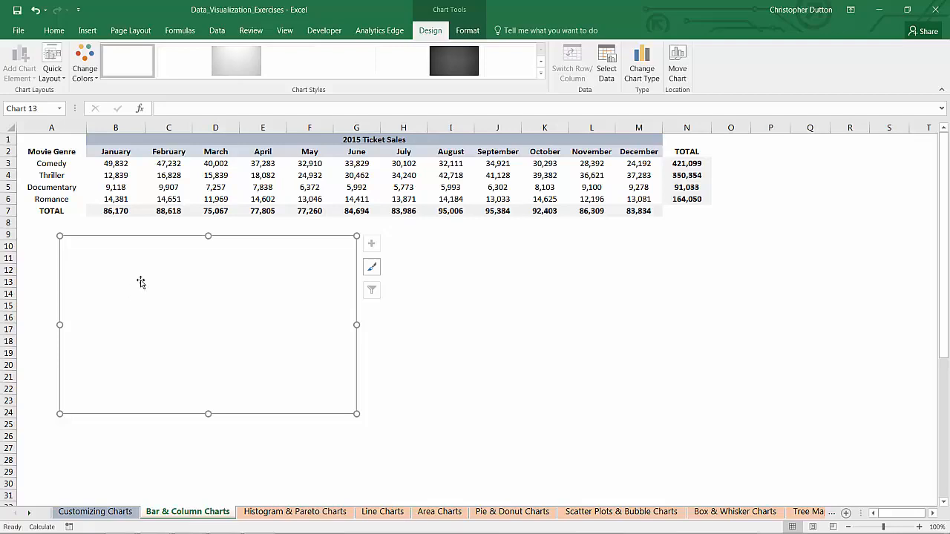
Add a data series named "Sales by Genre" to the bar chart, using the genre totals in N3:N6 as values.
right_click(160, 278)
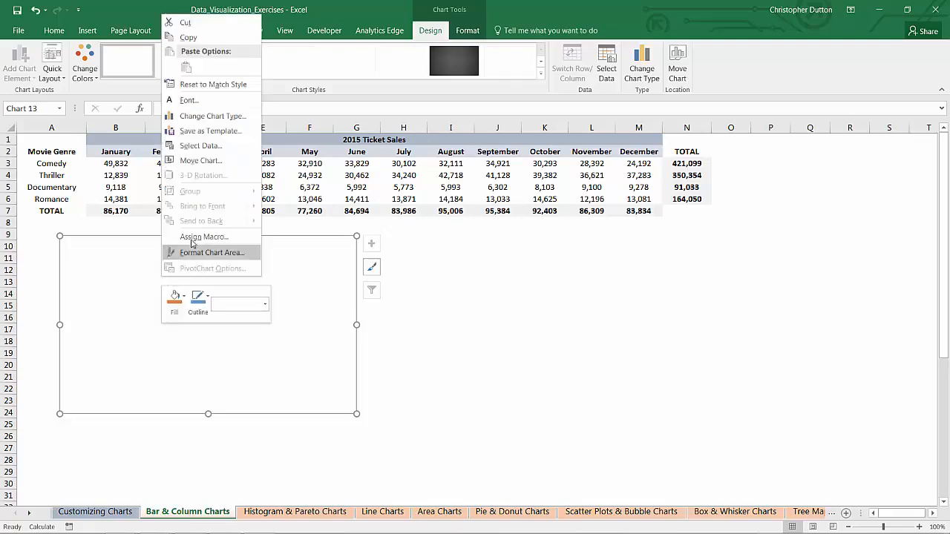
click(208, 146)
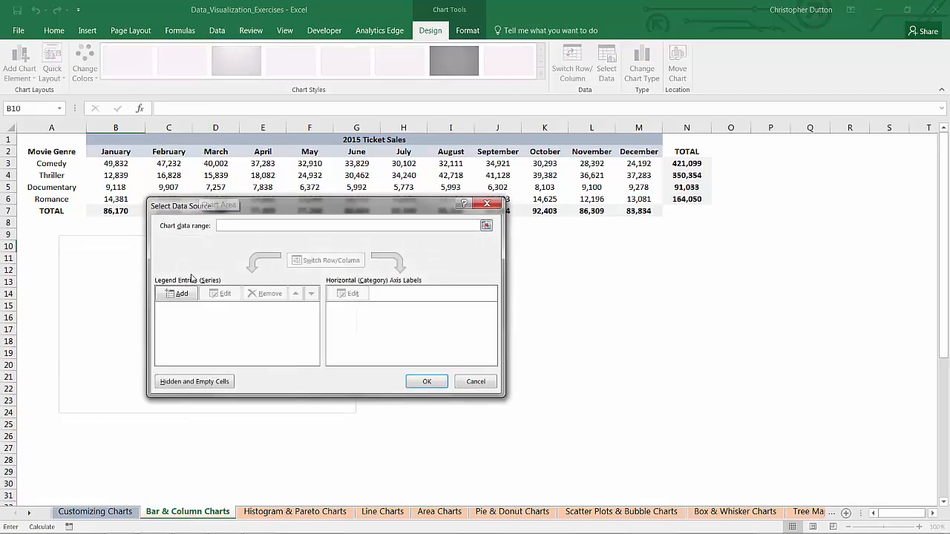
click(180, 294)
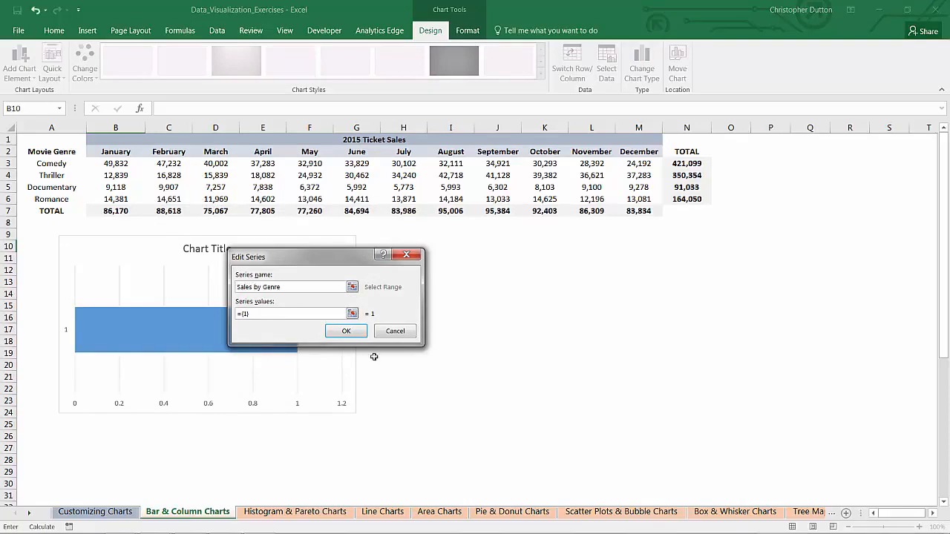
click(352, 313)
drag(687, 163, 691, 195)
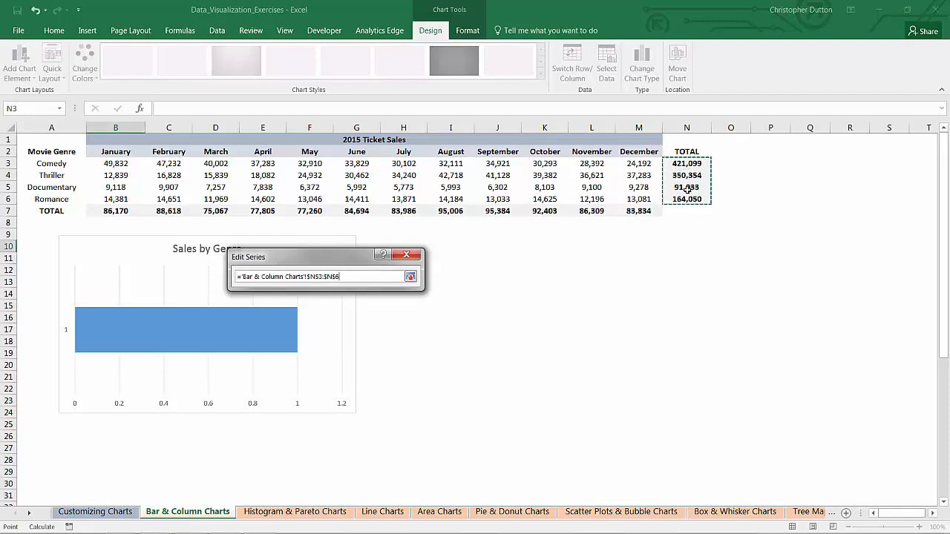
click(410, 276)
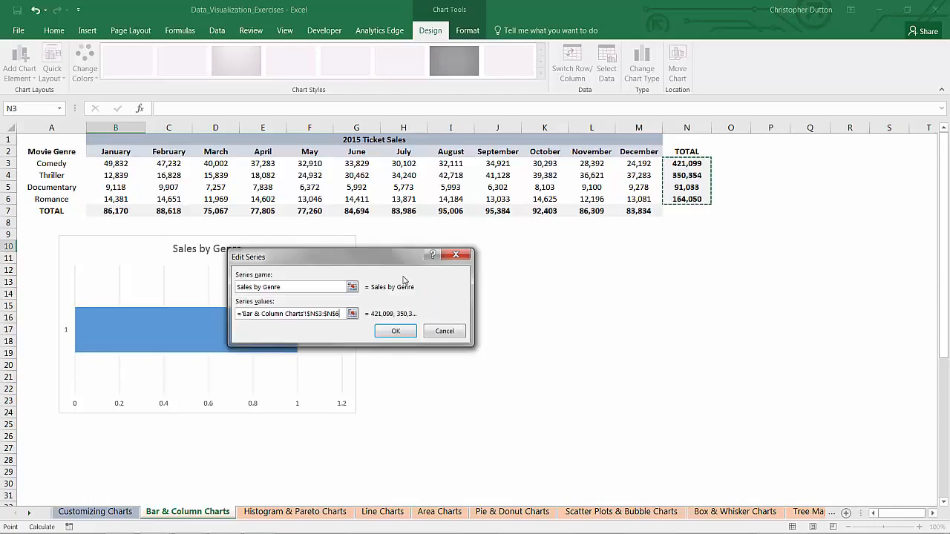
click(376, 332)
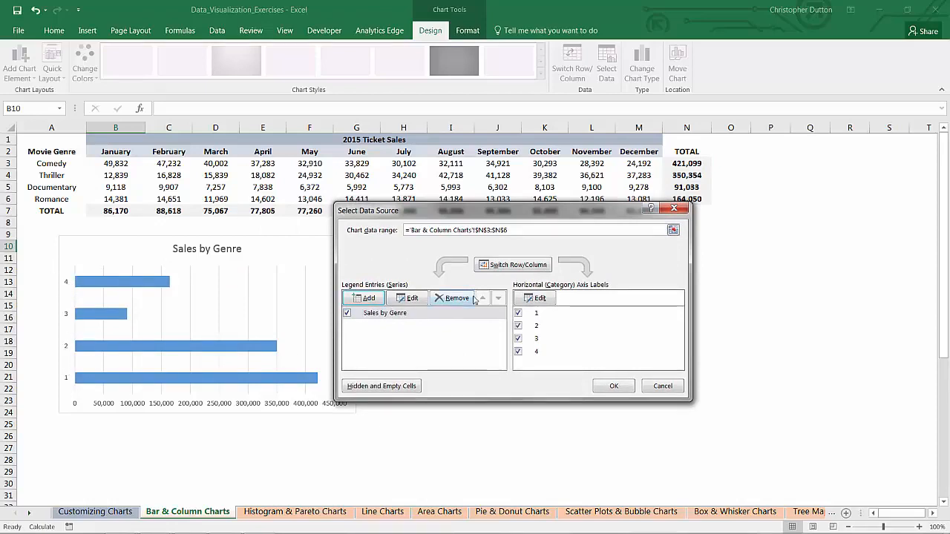
Set the bar chart's category axis labels to the movie genres in A3:A6 and apply the data source.
click(539, 300)
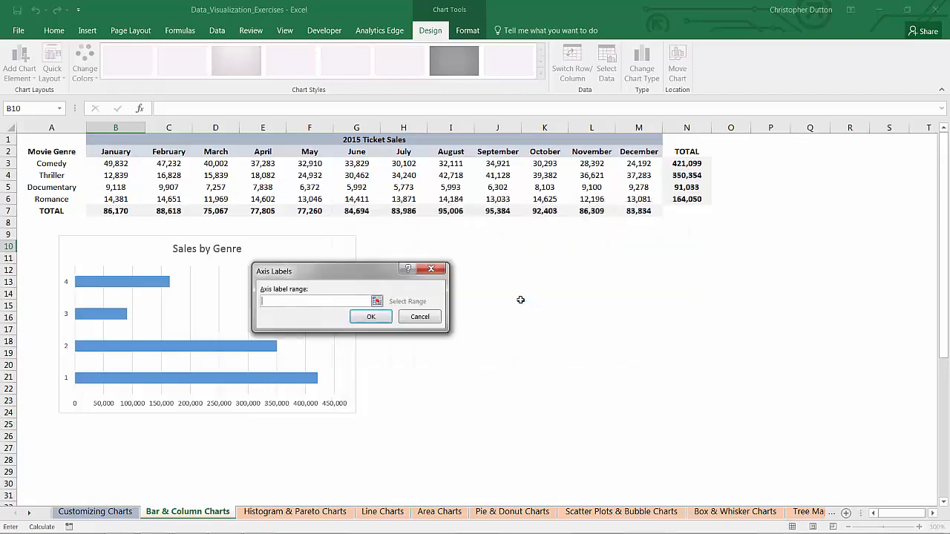
click(376, 301)
drag(58, 163, 58, 199)
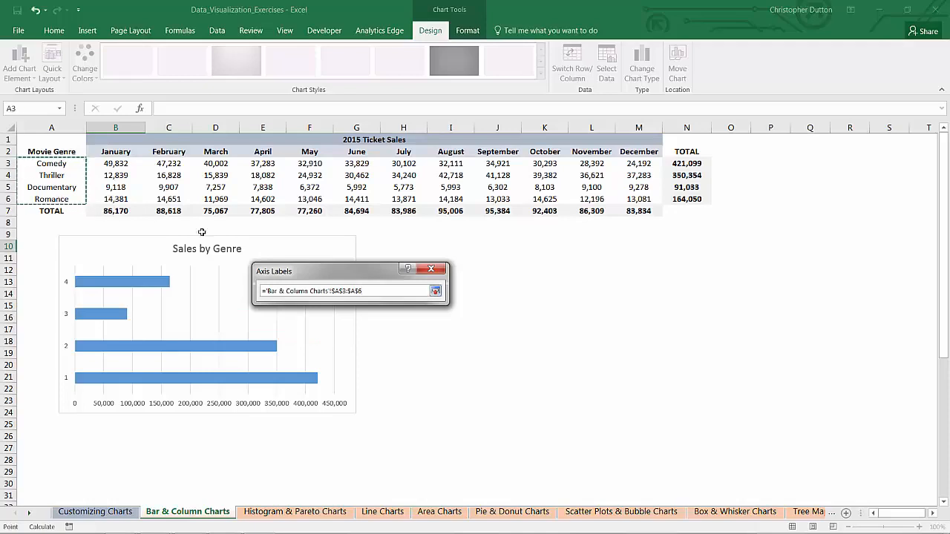
click(435, 291)
click(421, 316)
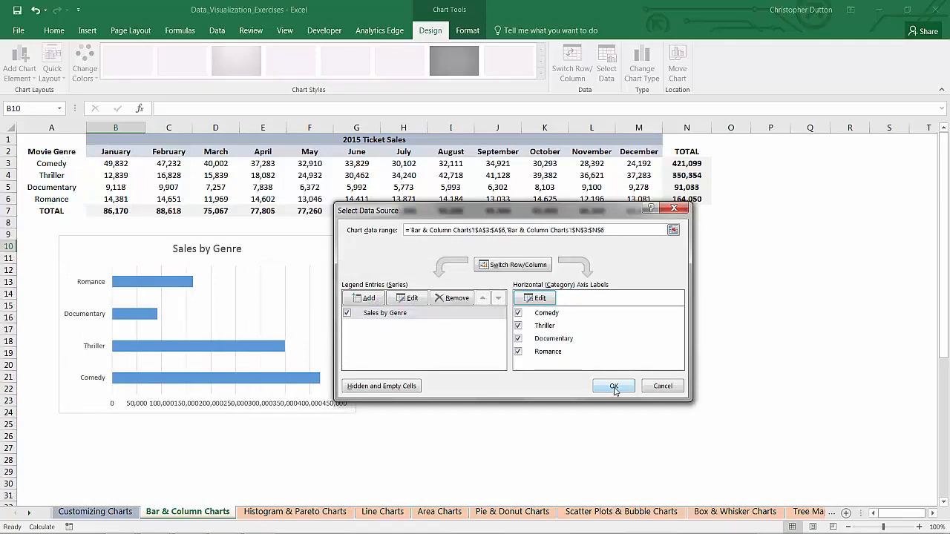
click(614, 387)
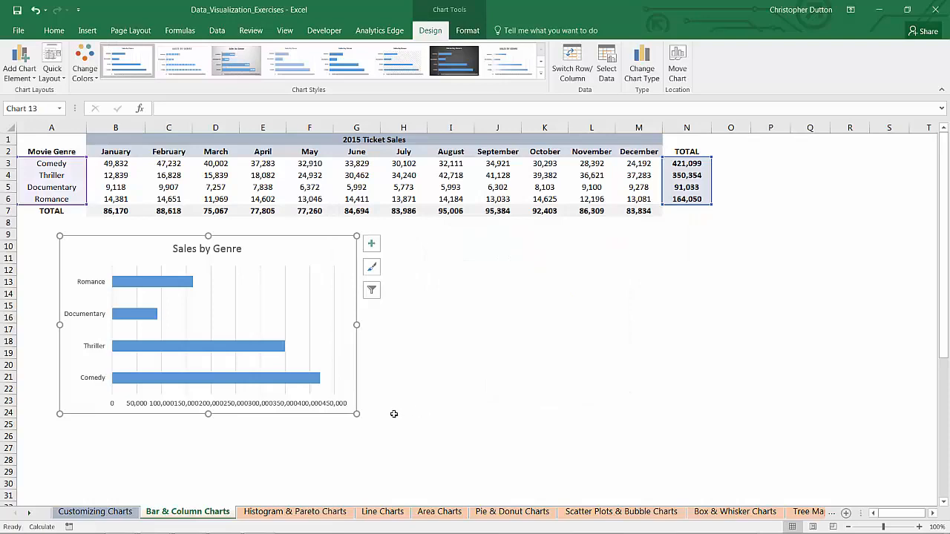
Reduce the font of the Sales by Genre chart's value axis labels by two sizes.
click(208, 405)
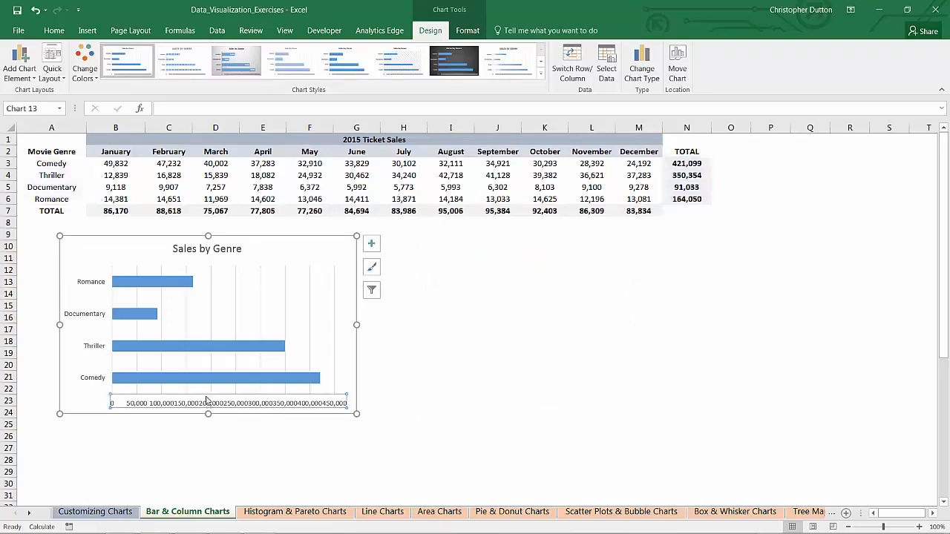
click(53, 30)
click(200, 55)
click(200, 55)
Make the genre labels on the Sales by Genre chart's vertical axis bold with font size 10.
click(94, 282)
key(ctrl+b)
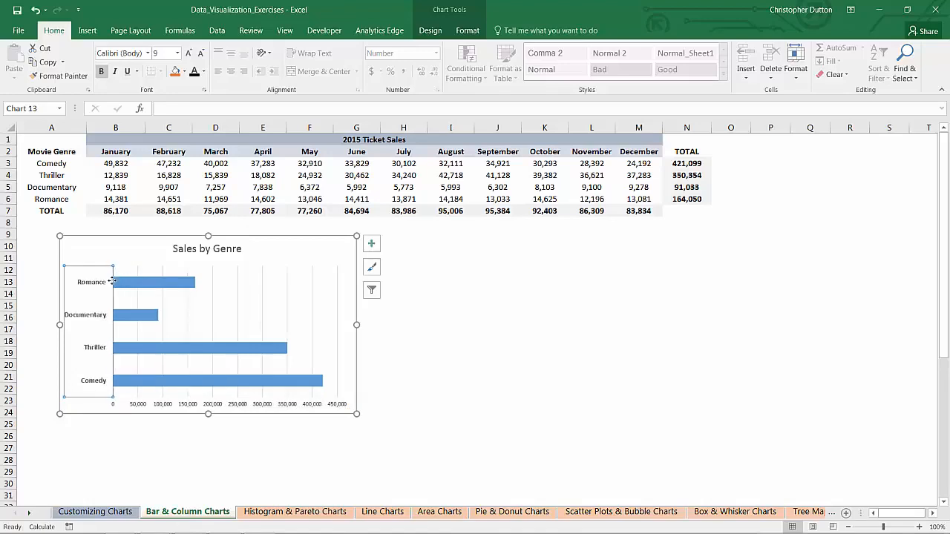
click(188, 53)
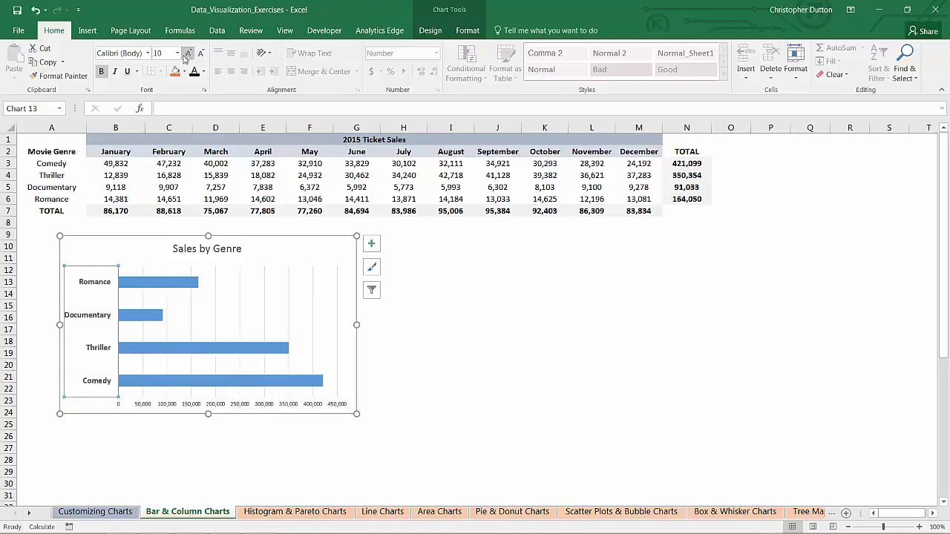
Thicken the Sales by Genre bars by setting the series gap width to 74%, and deselect the chart.
right_click(165, 282)
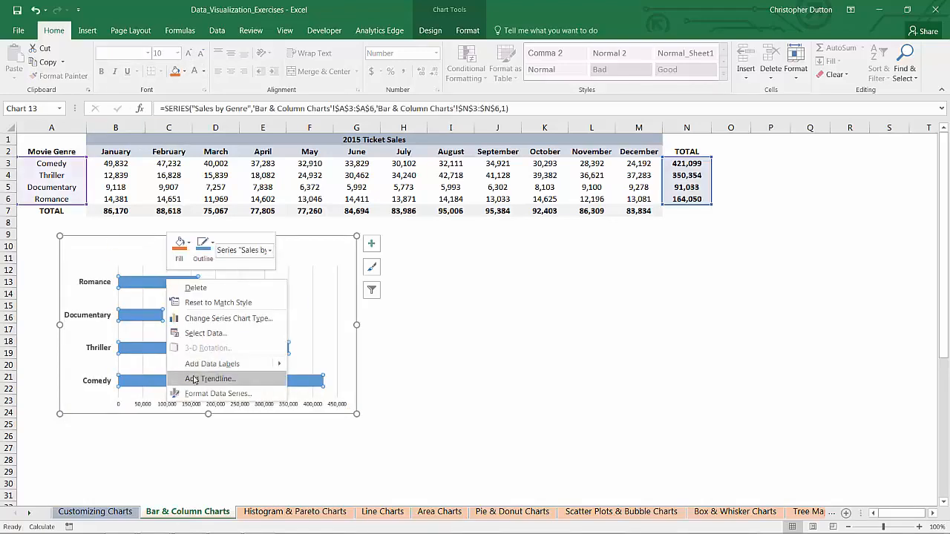
click(202, 394)
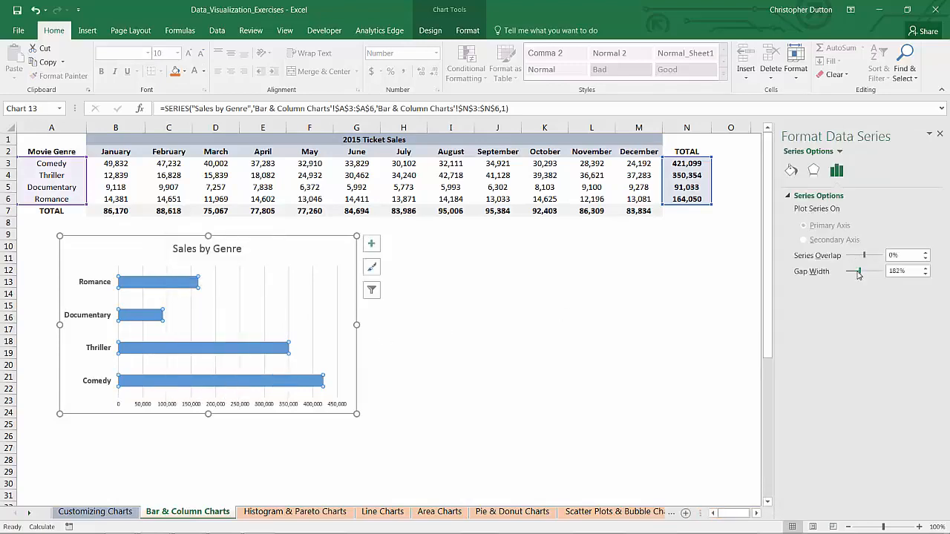
drag(857, 276, 851, 271)
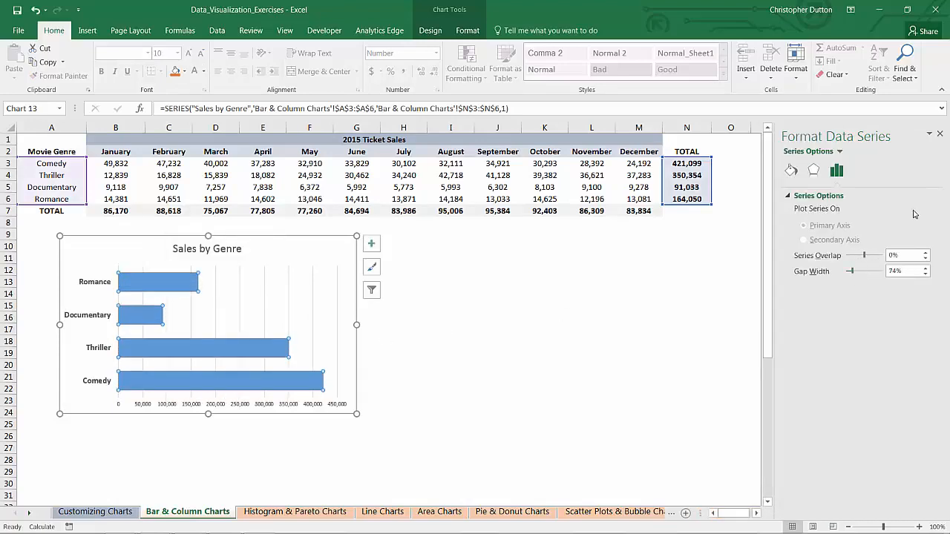
click(939, 138)
click(440, 270)
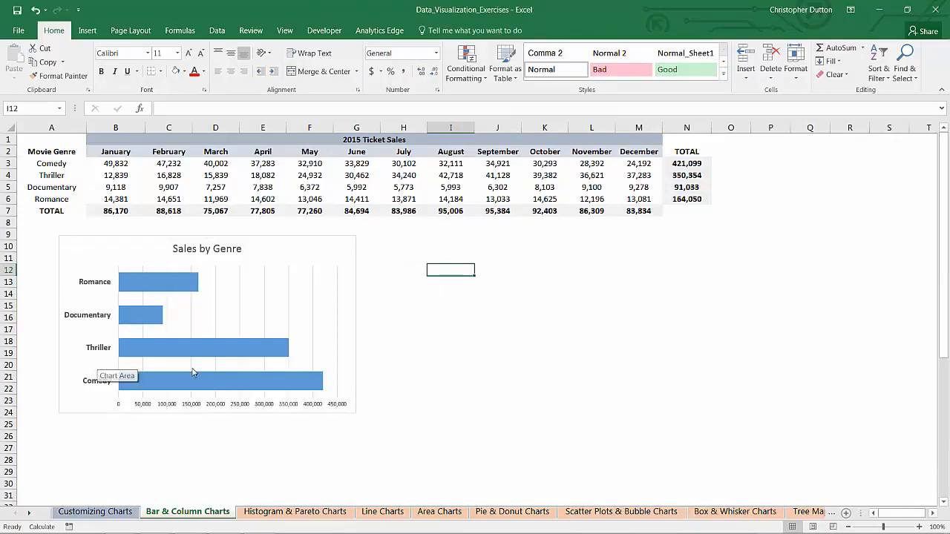
mouse_move(291, 384)
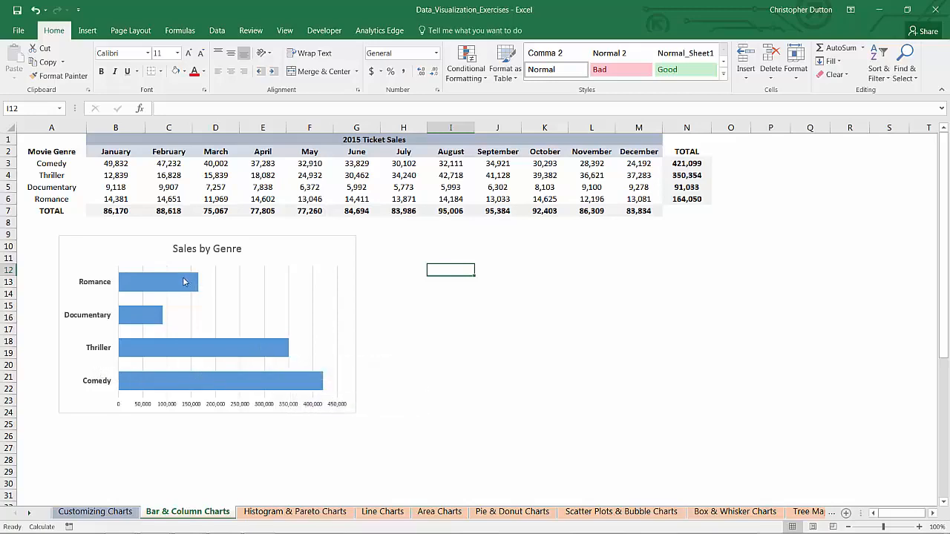
mouse_move(184, 280)
mouse_move(143, 321)
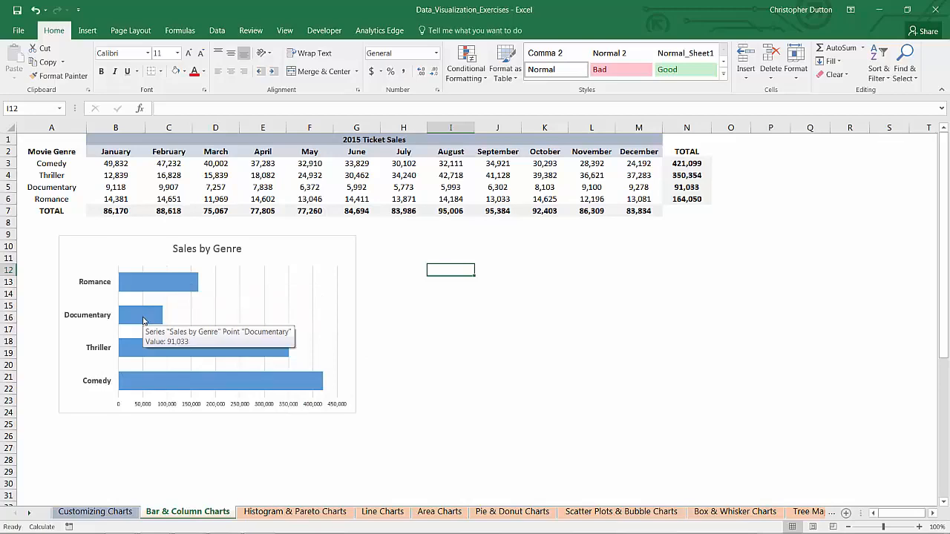
click(386, 310)
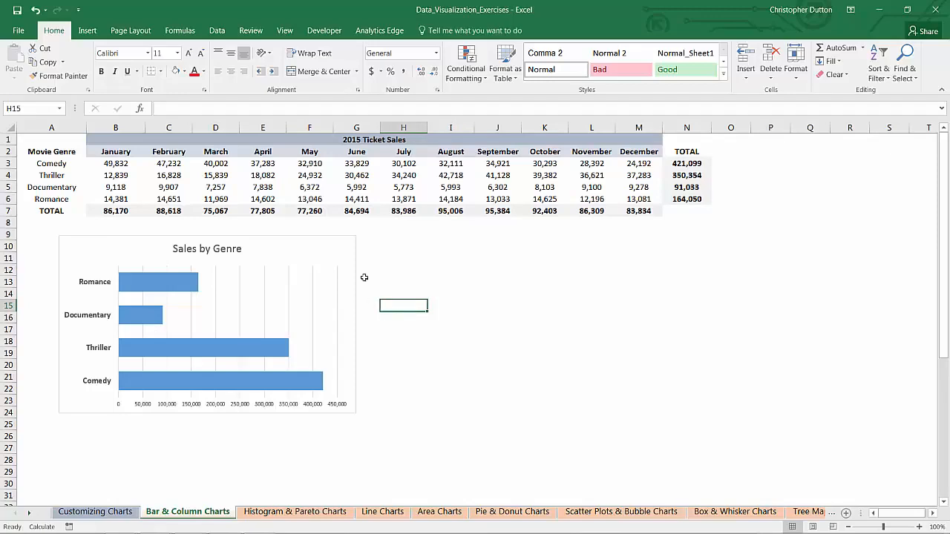
Insert a blank 2-D clustered column chart and place it just beside the Sales by Genre chart.
click(87, 30)
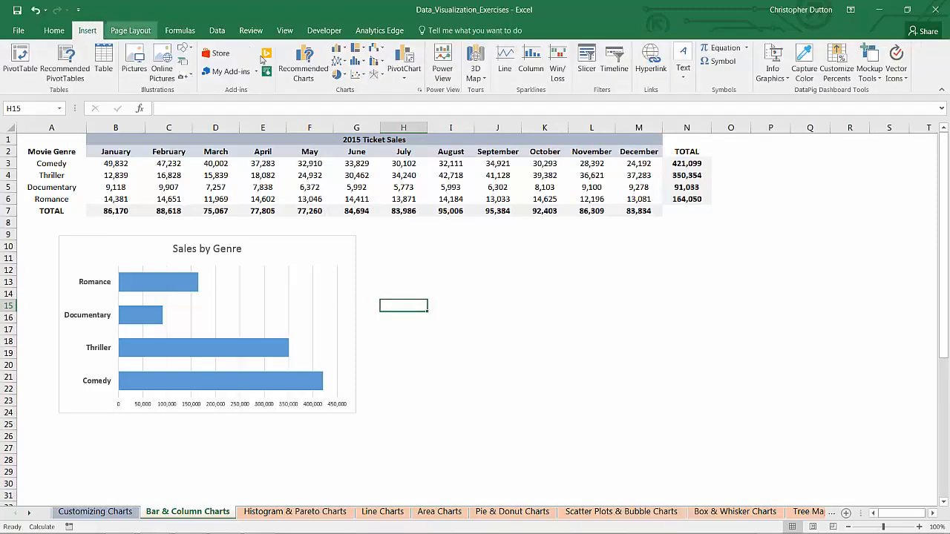
click(348, 56)
click(348, 85)
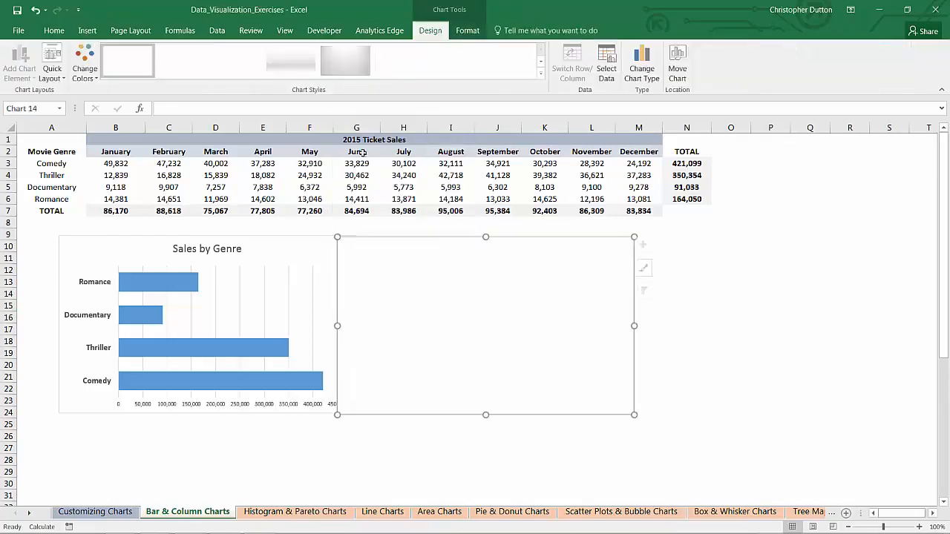
drag(398, 281, 426, 282)
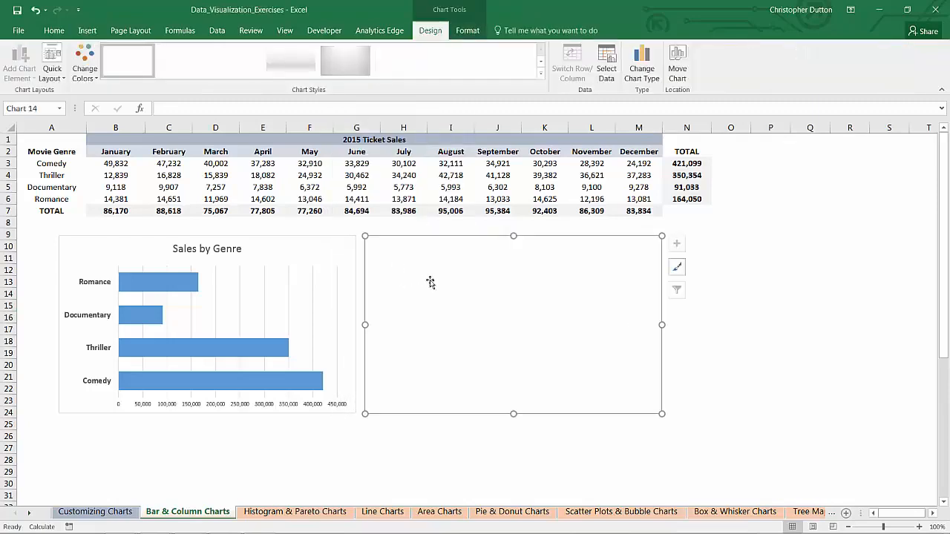
Add a data series named "Sales by Month" to the column chart, using the monthly totals in B7:M7 as values.
right_click(433, 282)
click(472, 147)
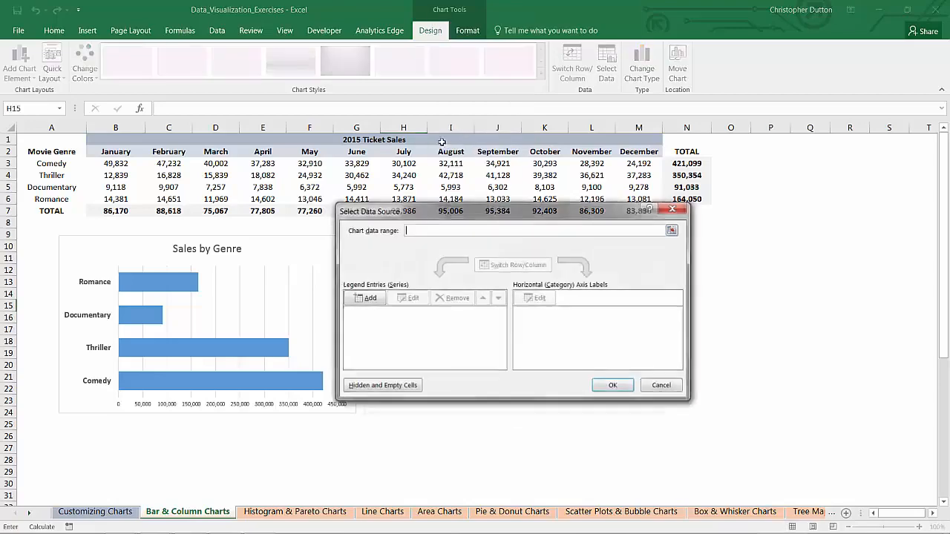
click(366, 299)
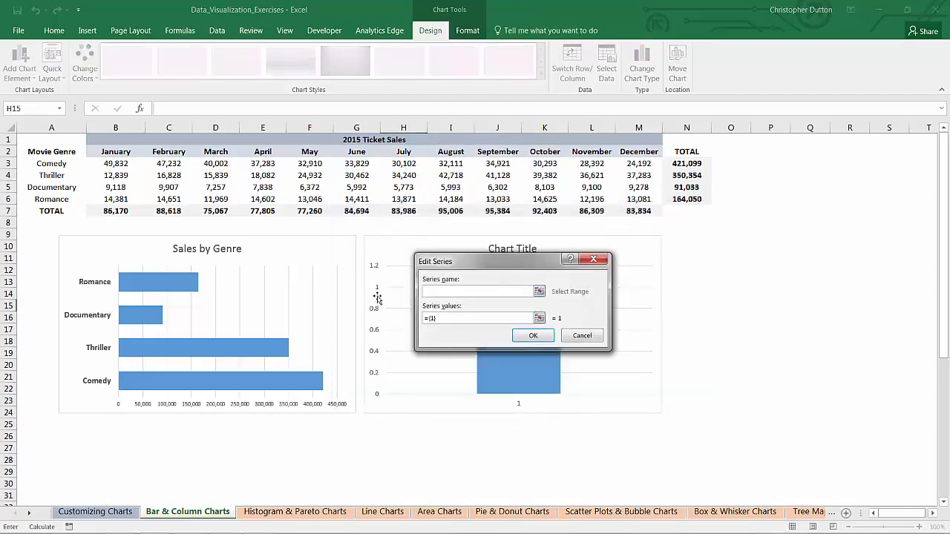
text(Sales by Month)
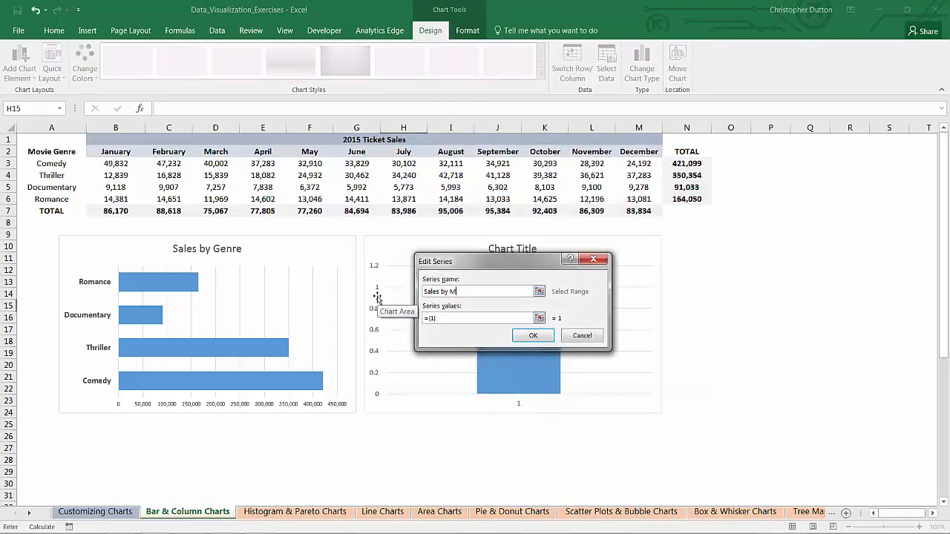
click(540, 318)
drag(122, 219, 634, 211)
click(582, 336)
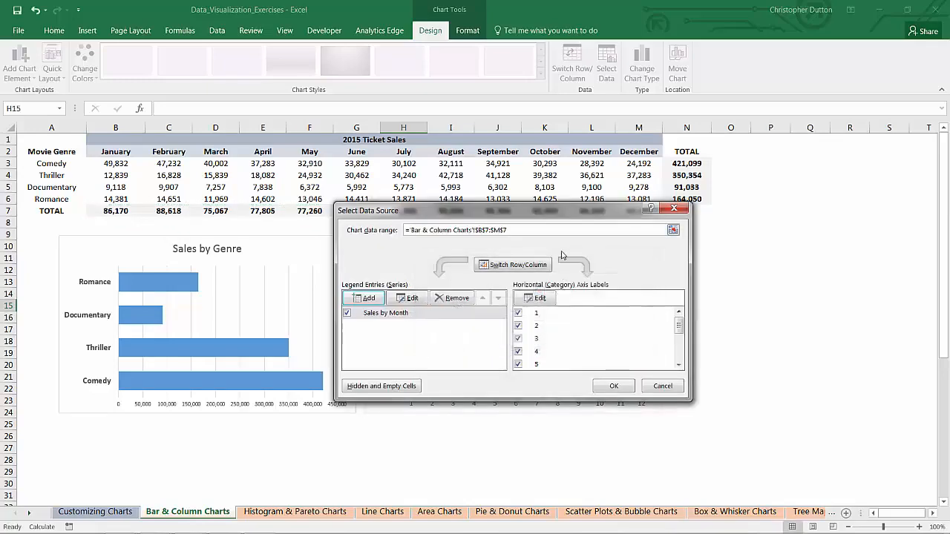
Set the column chart's category axis labels to the month names in B2:M2 and apply the data source.
drag(552, 210, 271, 263)
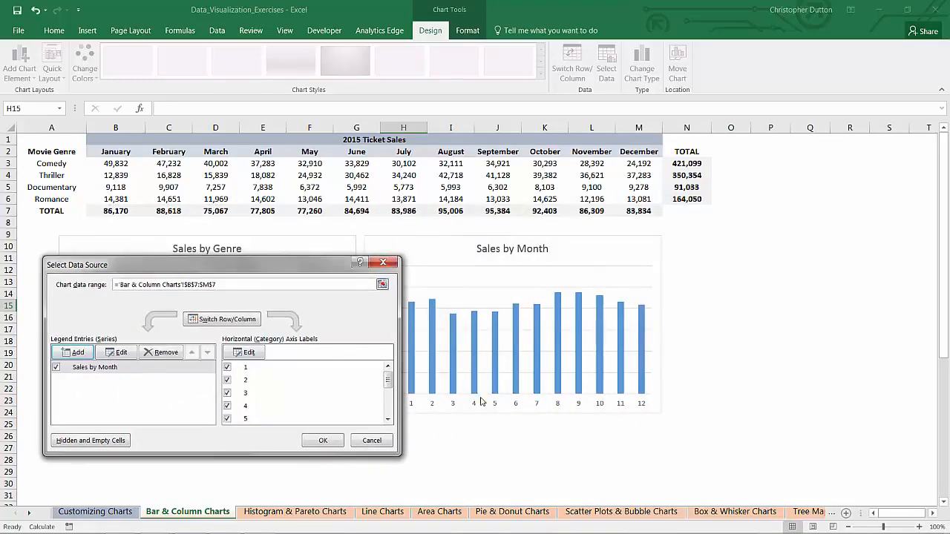
click(249, 353)
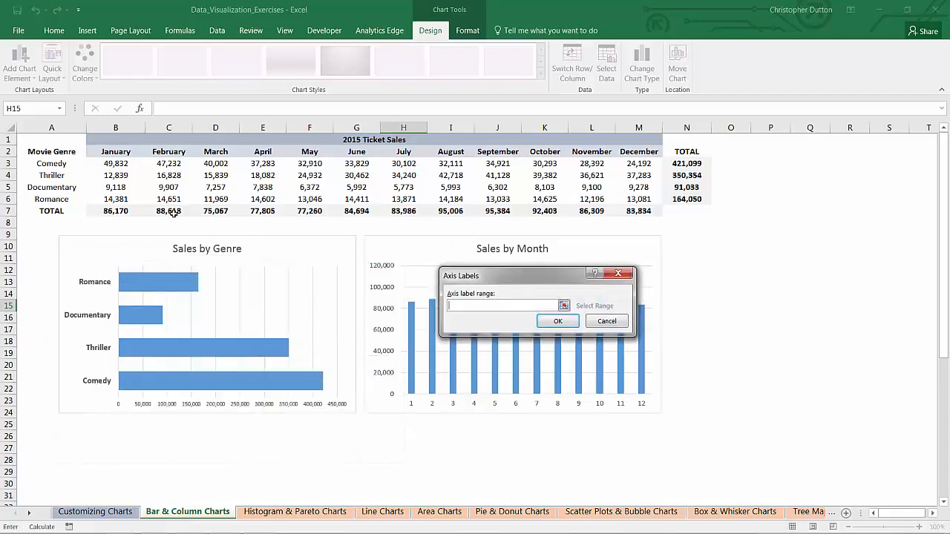
drag(113, 153, 639, 153)
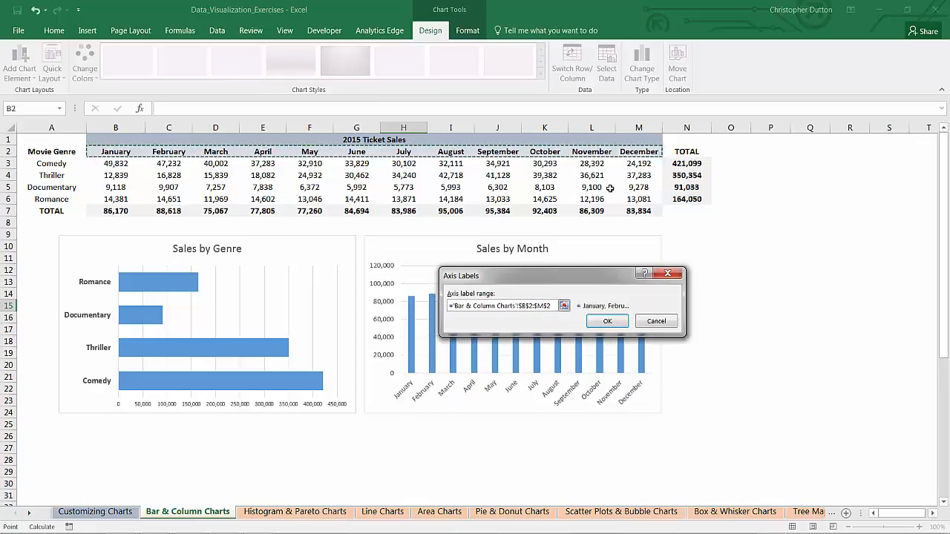
click(619, 319)
click(325, 441)
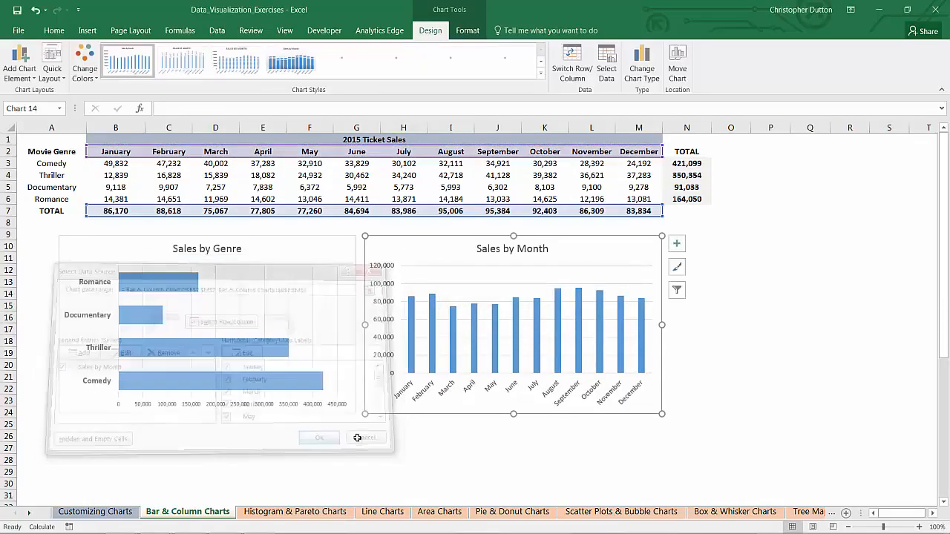
Reduce the Sales by Month chart's month labels to 8 pt and make its value axis labels bold.
click(53, 31)
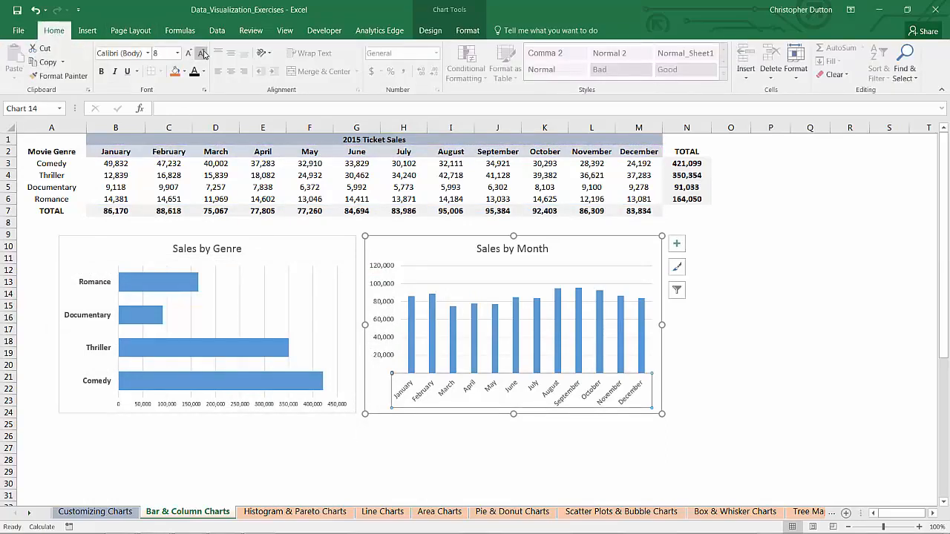
click(202, 54)
click(382, 288)
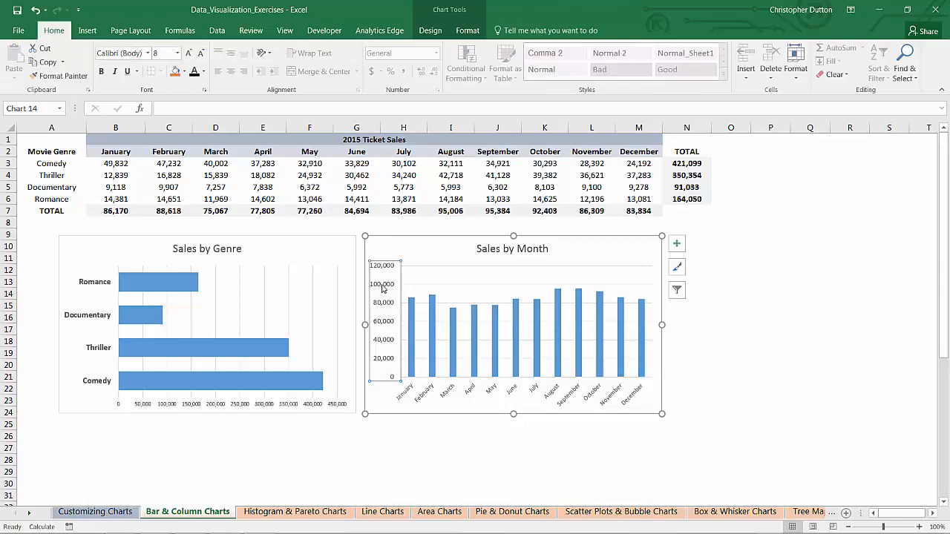
key(ctrl+b)
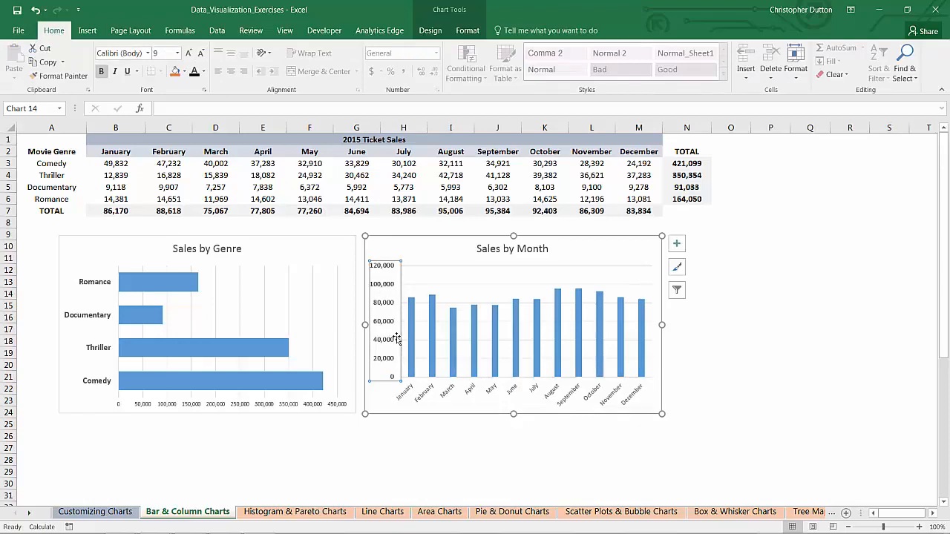
click(740, 372)
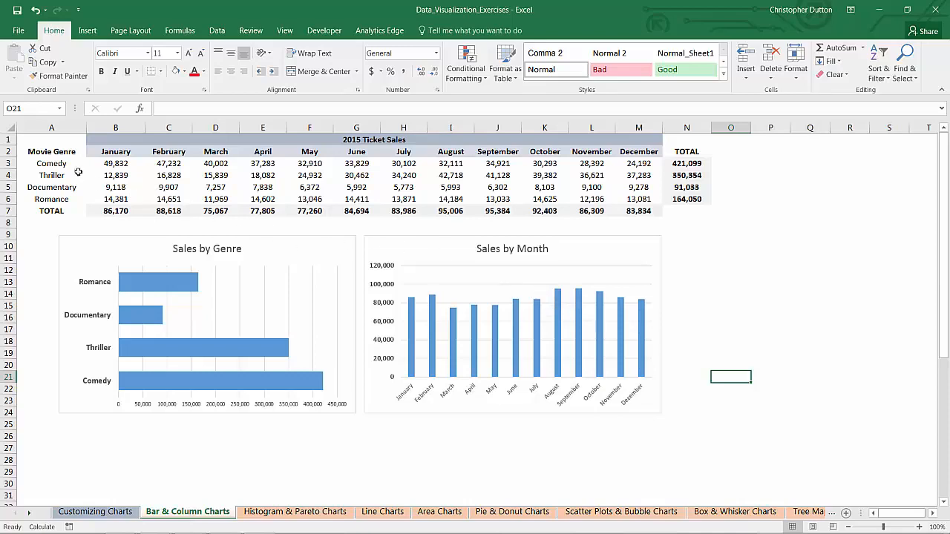
Insert a blank 2-D clustered column chart from an empty cell and place it just beside the Sales by Month chart.
click(728, 259)
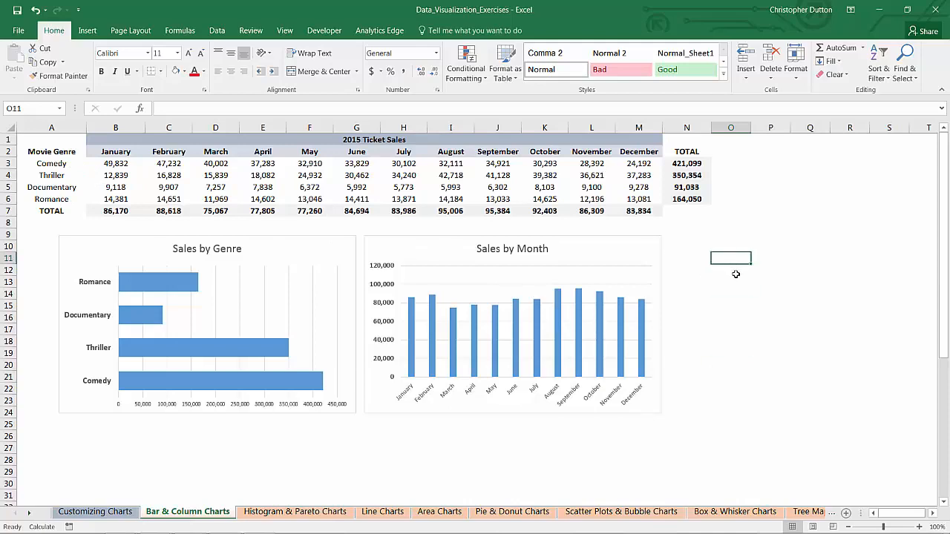
click(691, 249)
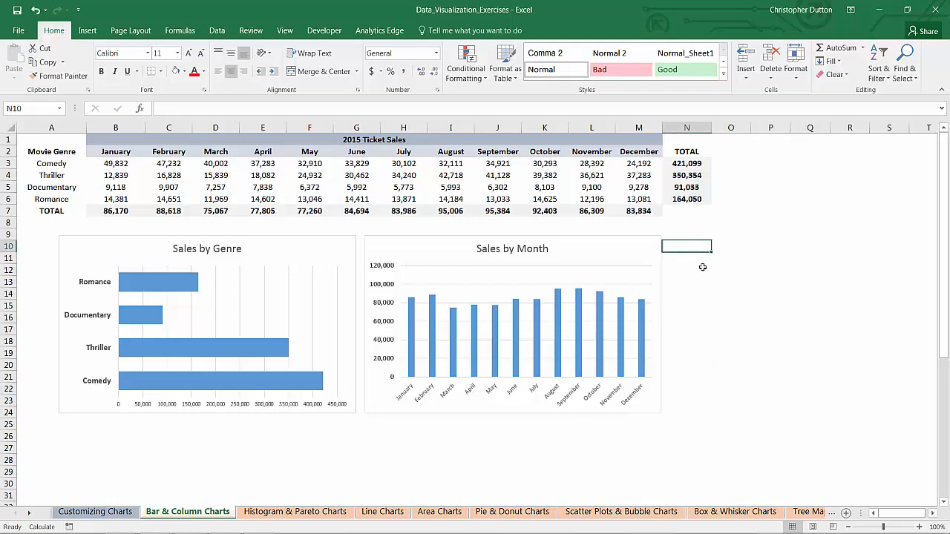
click(88, 31)
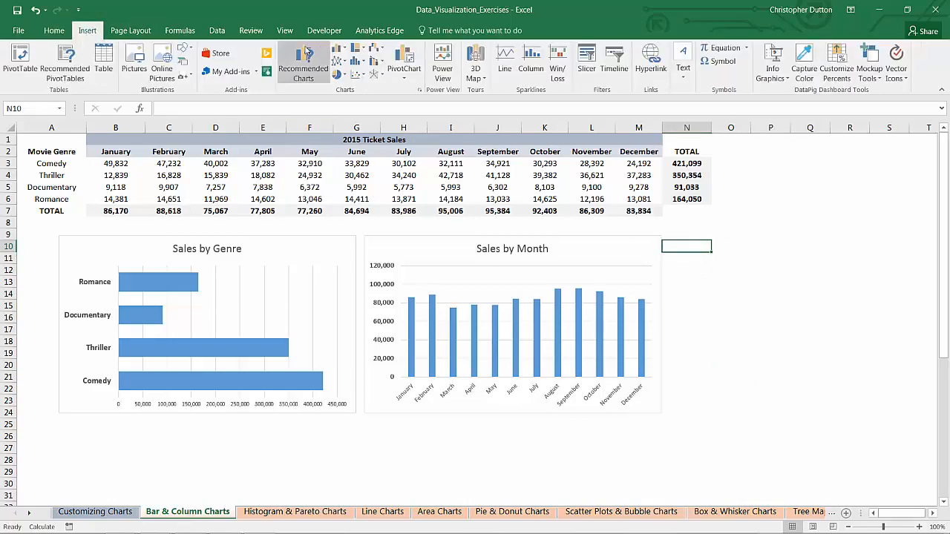
click(339, 49)
click(347, 88)
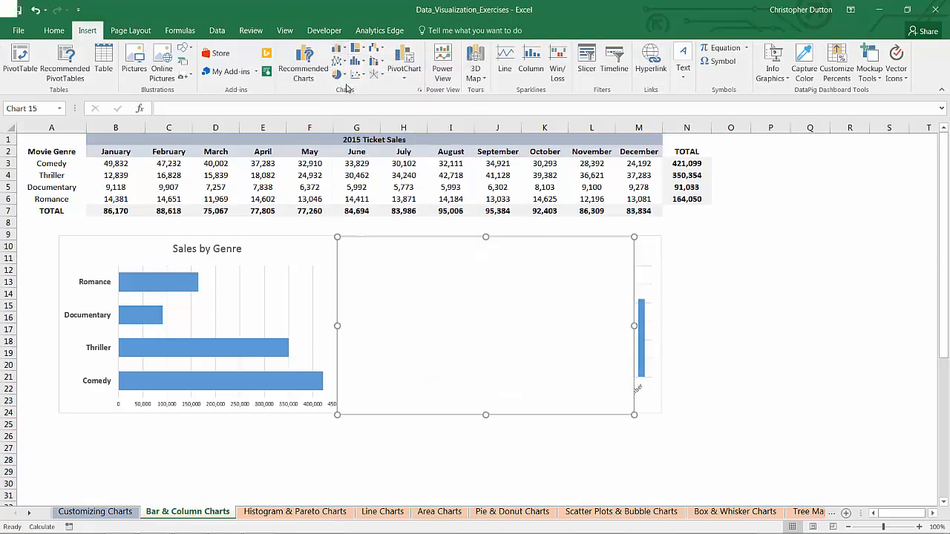
drag(388, 281, 721, 280)
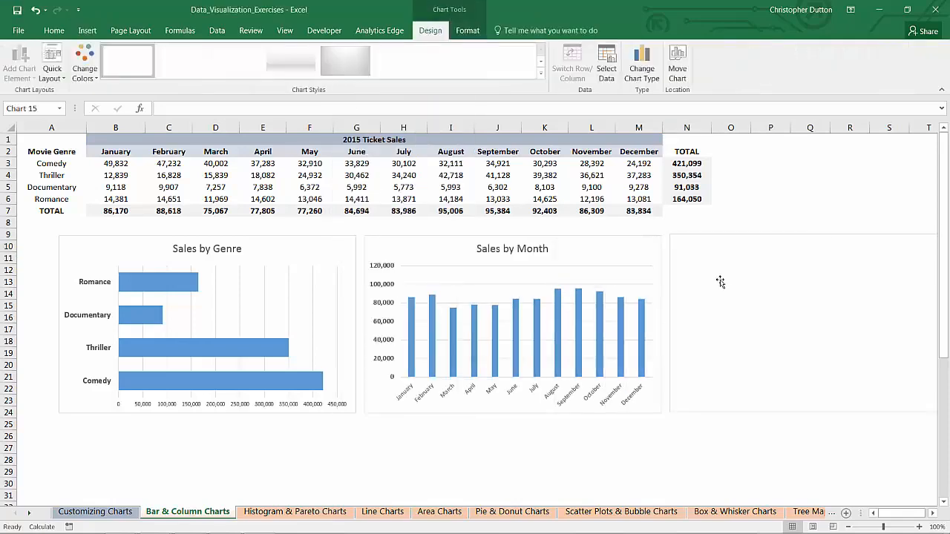
Try to add one series named "Sales by Month & Genre" to the blank chart with B3:M6 as values, and cancel out.
right_click(721, 280)
click(759, 158)
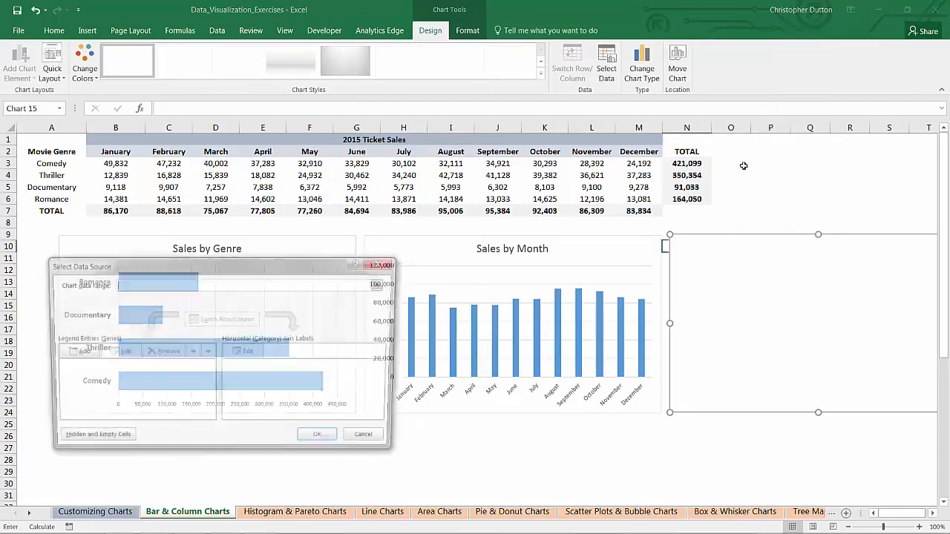
drag(111, 257, 362, 219)
click(322, 303)
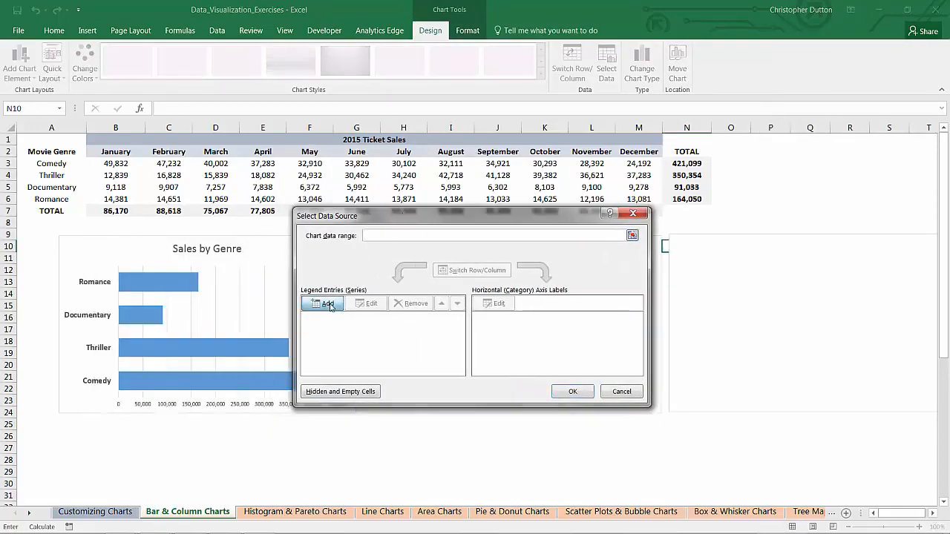
drag(228, 337, 360, 266)
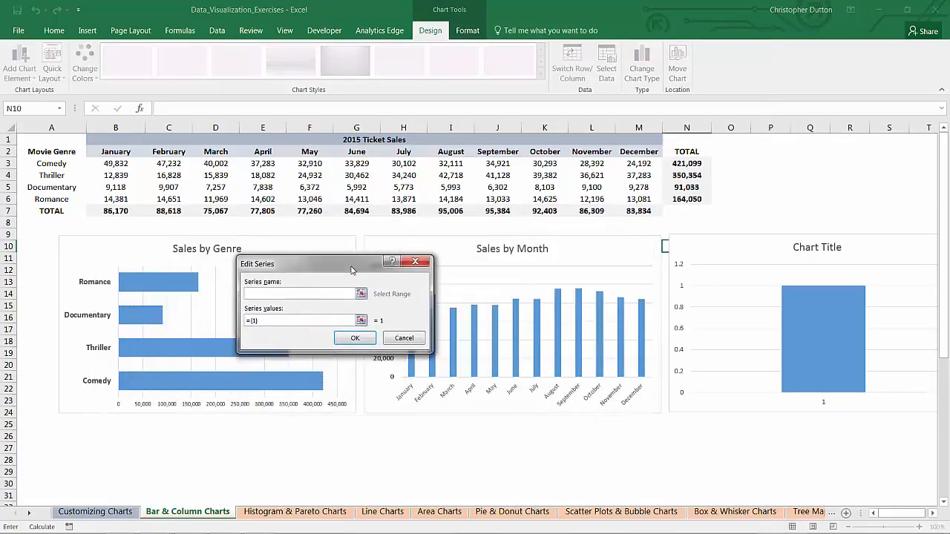
text(Sales by Month & Genre)
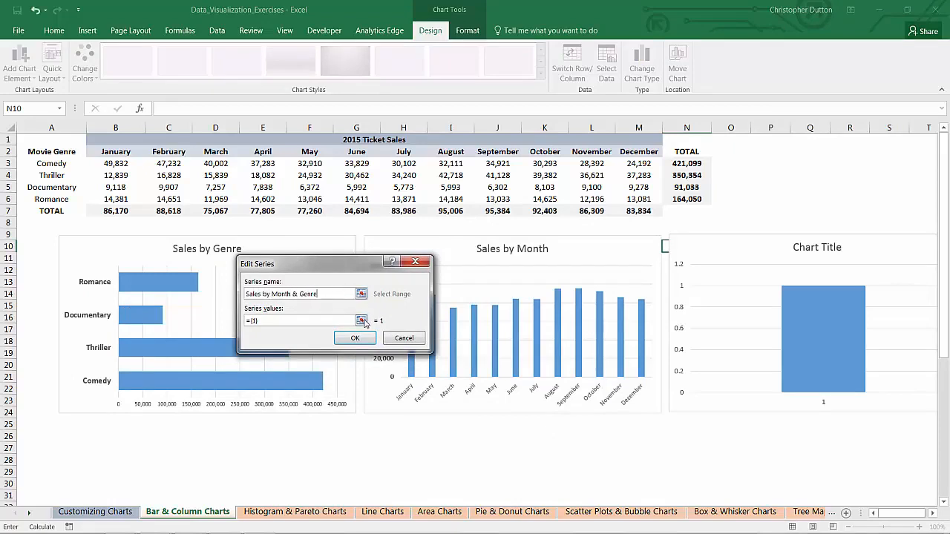
click(361, 321)
drag(108, 162, 638, 199)
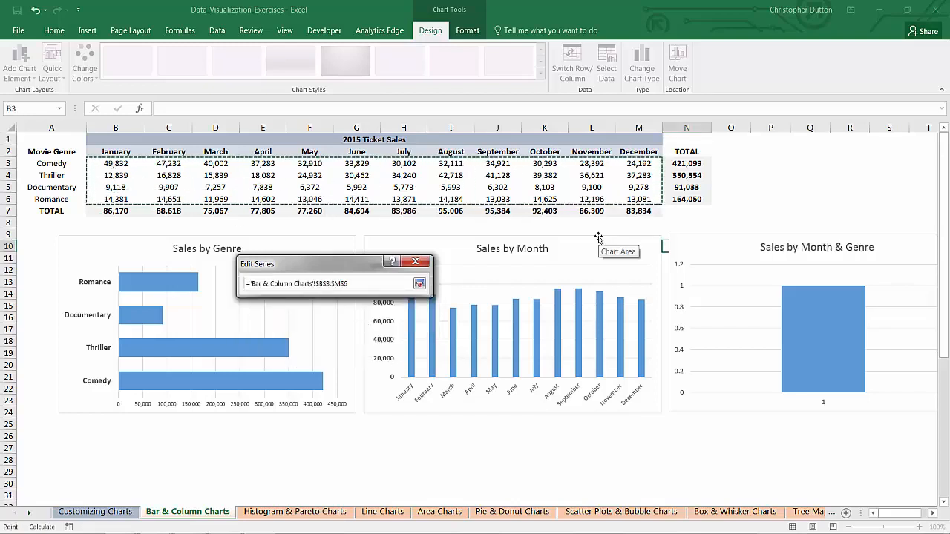
click(419, 284)
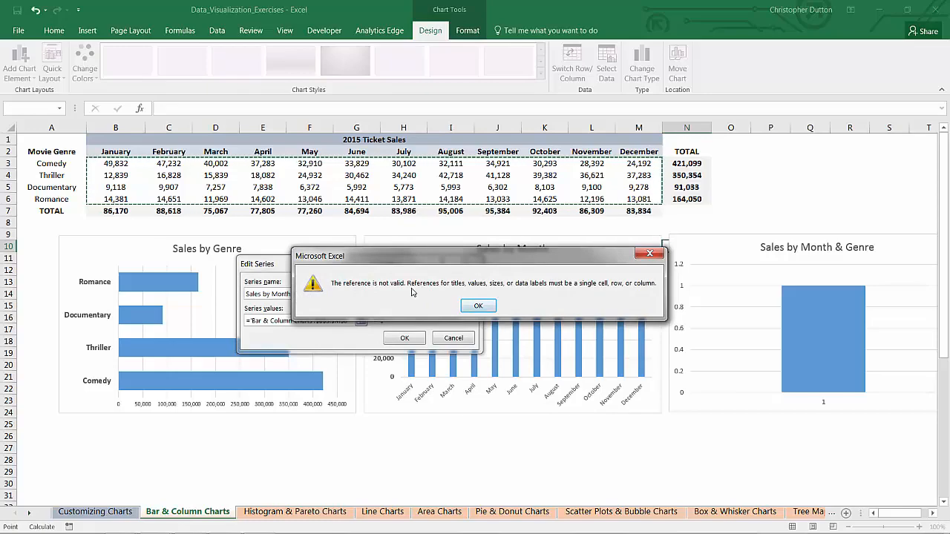
click(475, 304)
click(452, 338)
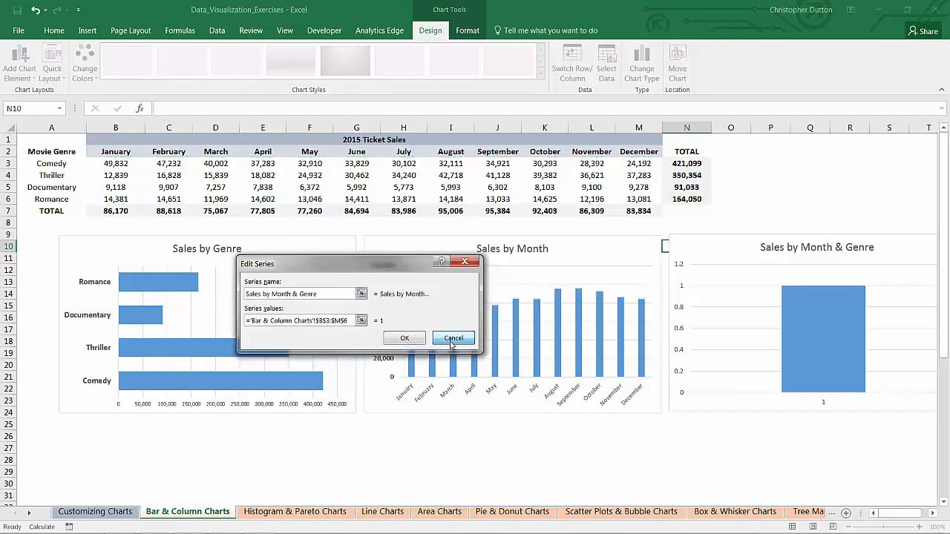
click(621, 392)
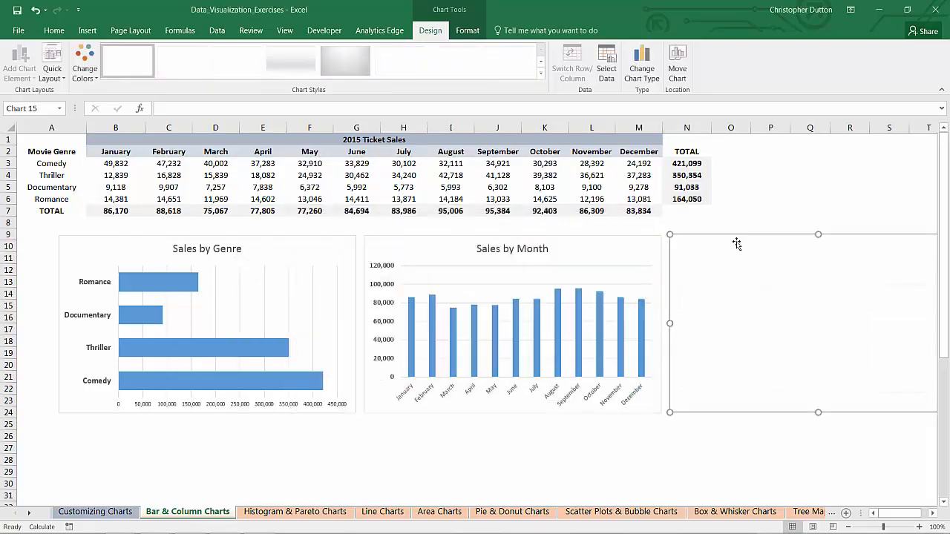
Add a Comedy data series to the blank chart, taking its name from A3 and its values from B3:M3.
right_click(736, 286)
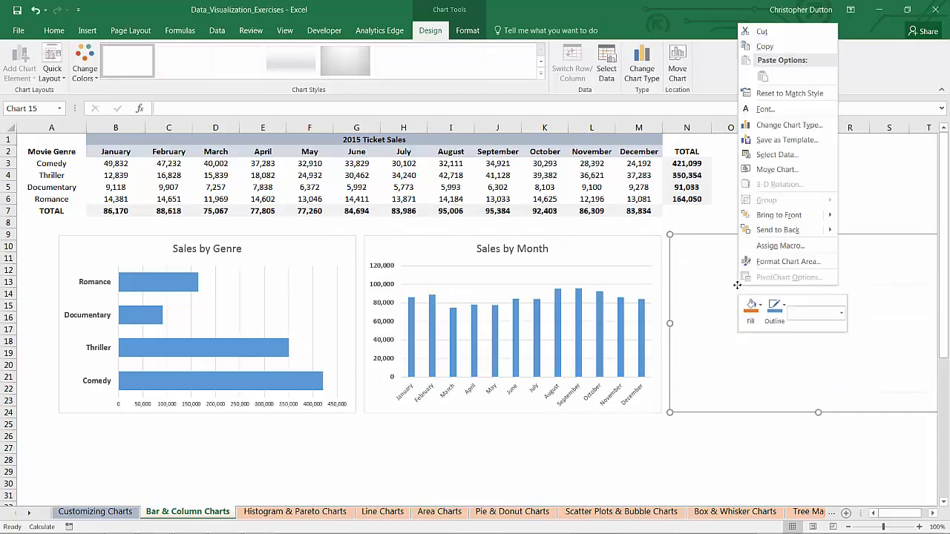
click(764, 155)
click(327, 303)
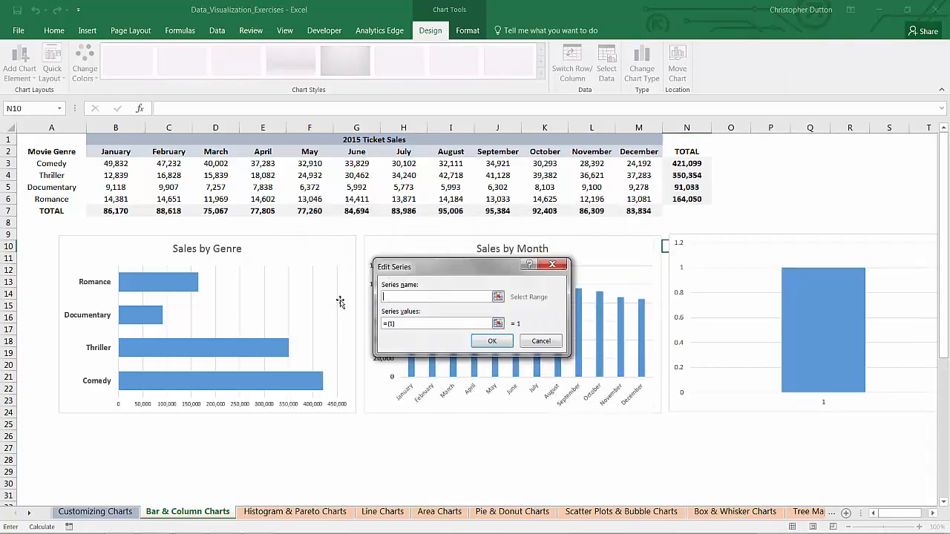
click(497, 296)
click(53, 164)
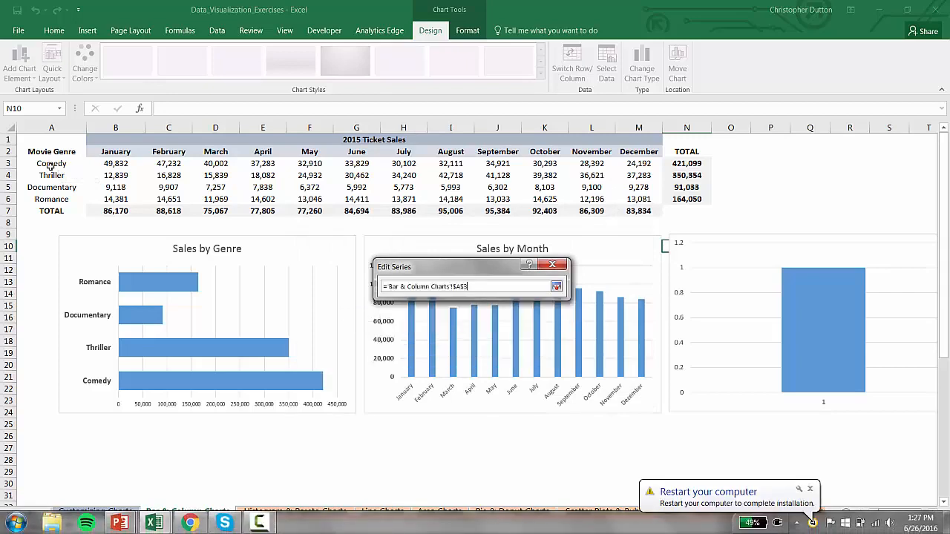
click(556, 287)
click(529, 318)
drag(115, 164, 639, 165)
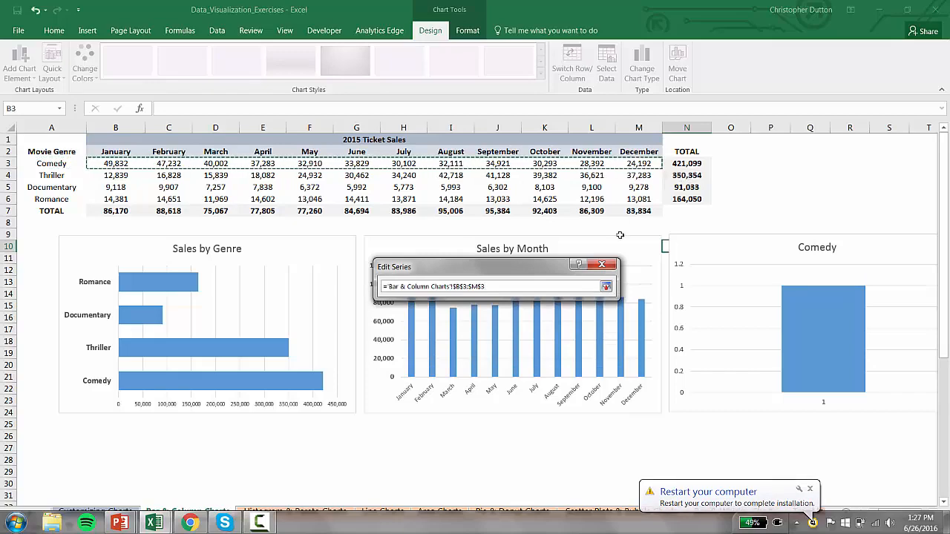
click(607, 287)
click(573, 340)
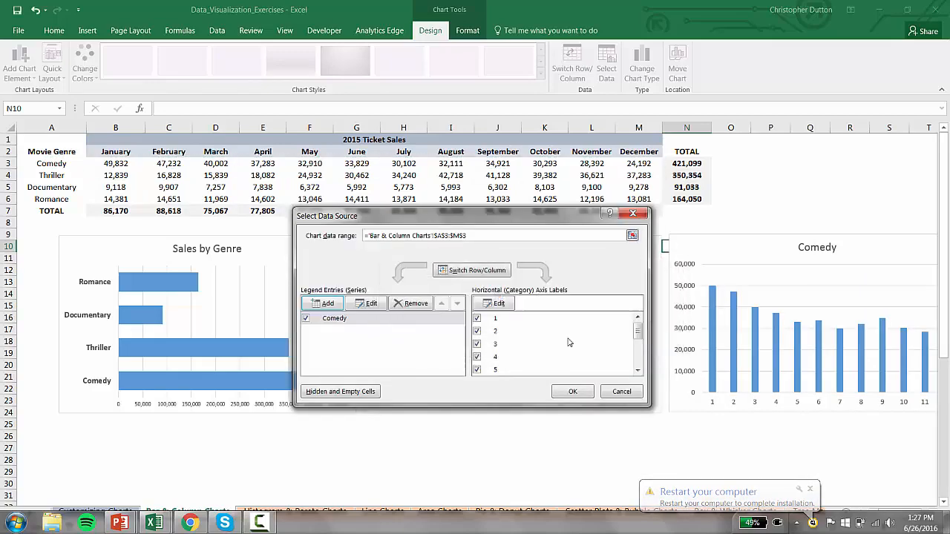
Add a Thriller data series to the same chart, with the name from A4 and values from B4:M4.
click(333, 310)
click(559, 305)
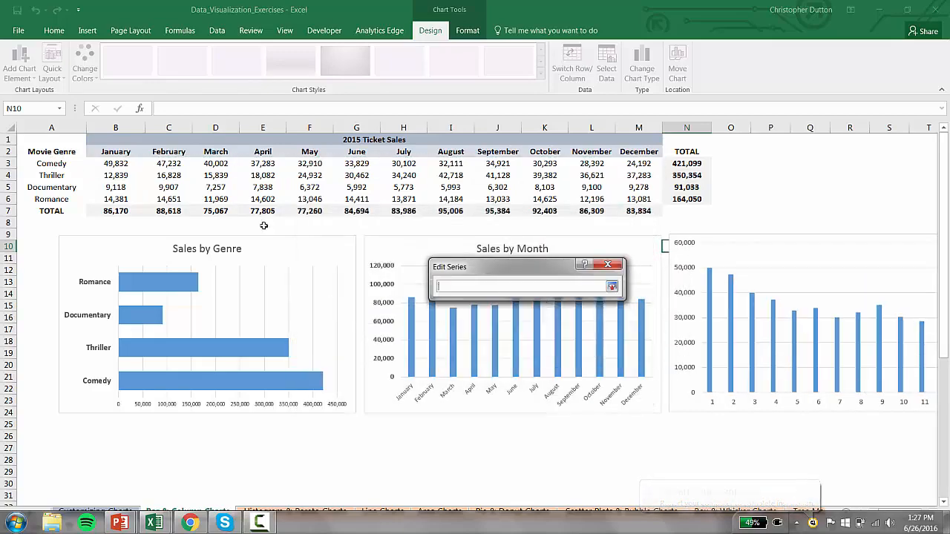
click(55, 174)
click(611, 287)
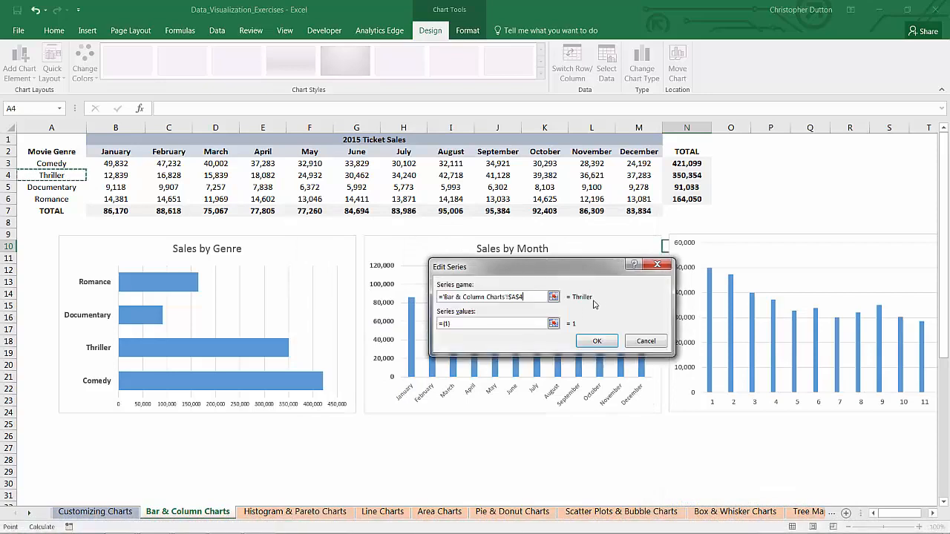
click(553, 325)
drag(115, 175, 638, 177)
click(661, 286)
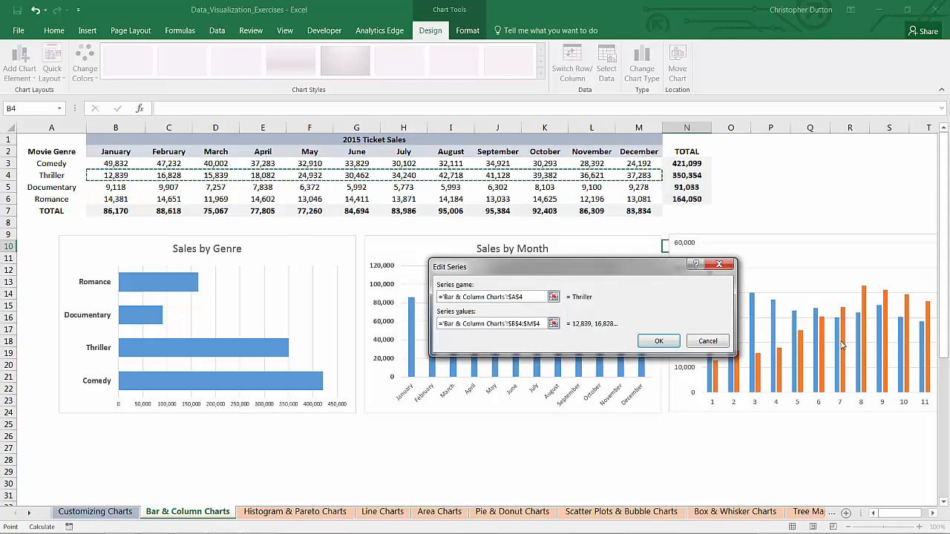
click(655, 342)
Add a Documentary data series to the same chart, with the name from A5 and values from B5:M5.
click(301, 307)
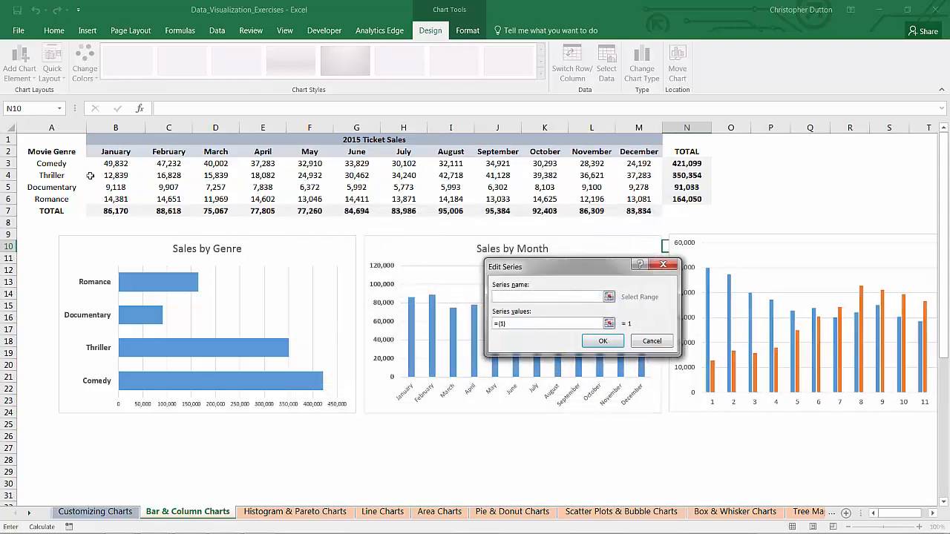
click(57, 187)
click(609, 324)
drag(121, 188, 652, 190)
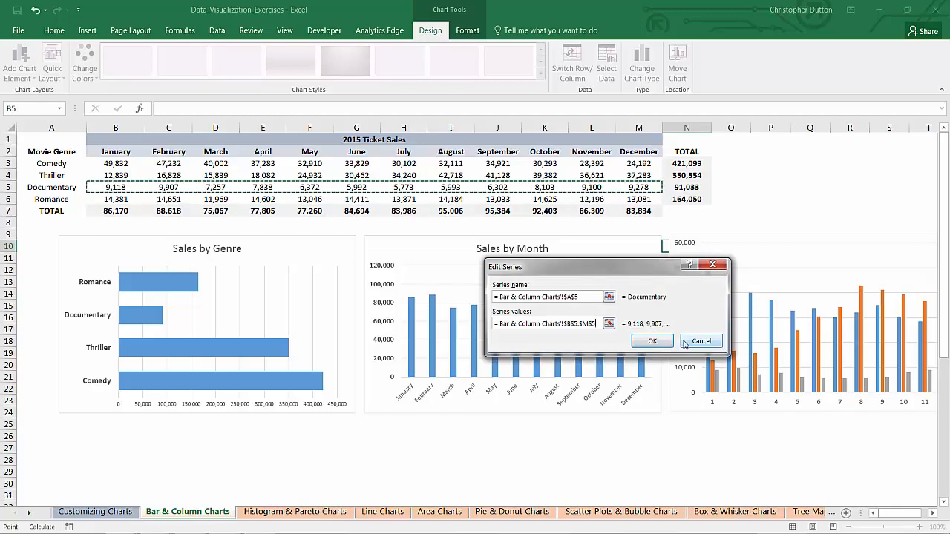
click(649, 341)
Discard the manually added data series and delete the blank chart beside Sales by Month.
click(609, 391)
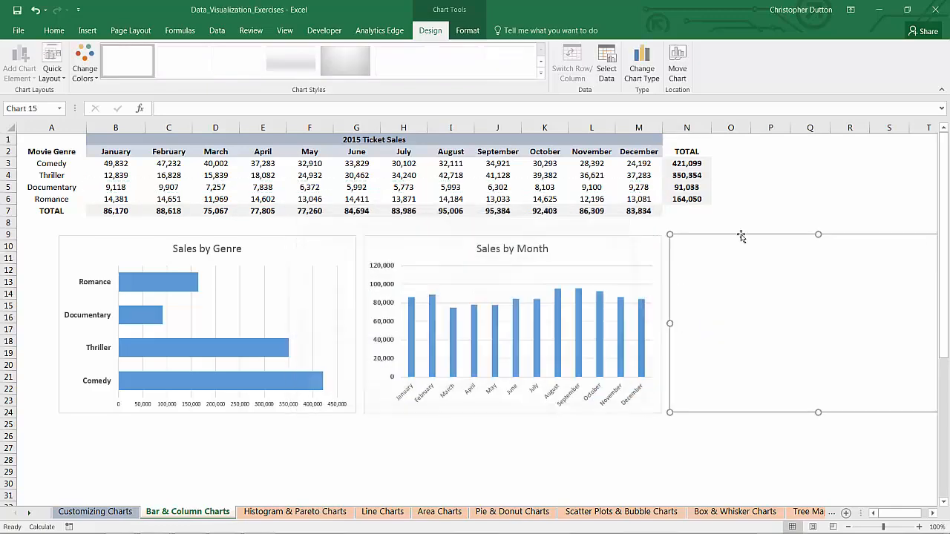
key(Delete)
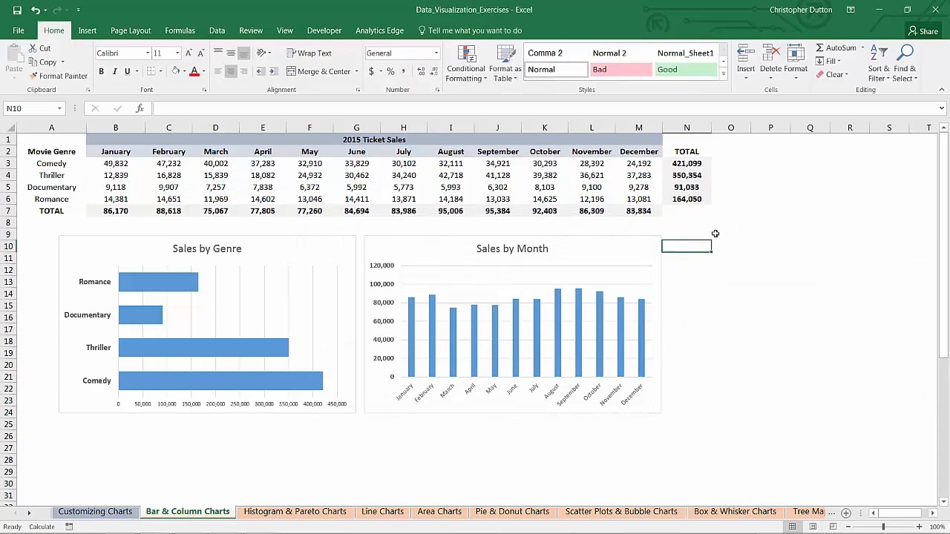
Insert a 2-D clustered column chart from the genre-by-month data in A2:M6 and place it beside the Sales by Month chart.
drag(46, 151, 639, 199)
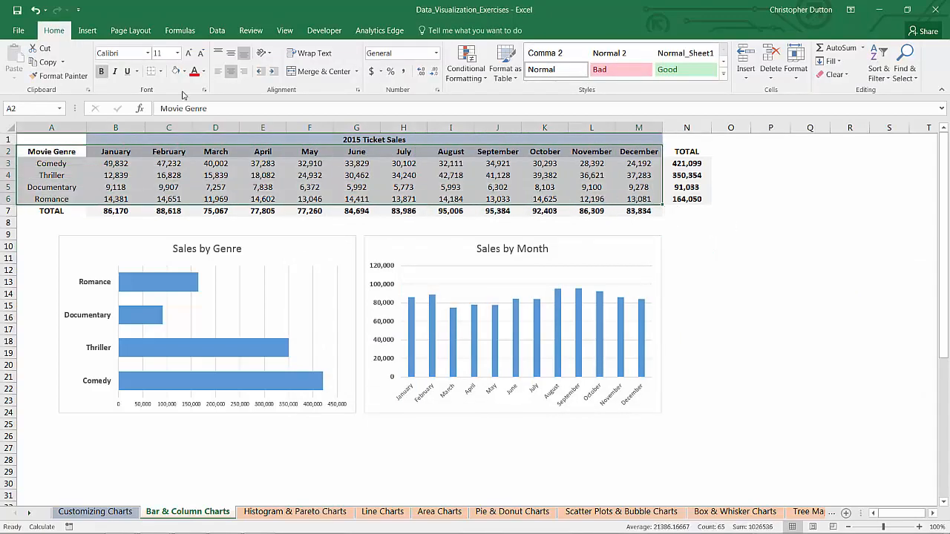
click(87, 31)
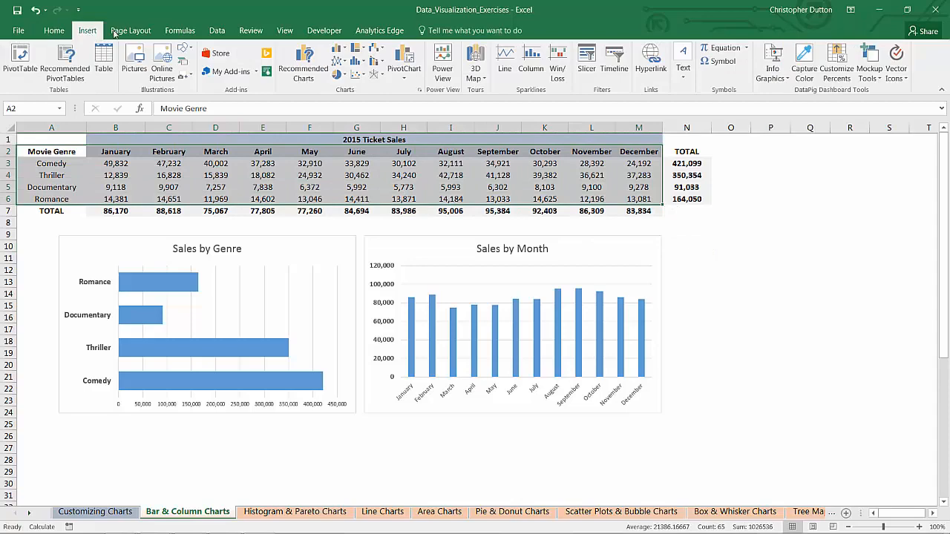
click(340, 48)
click(346, 94)
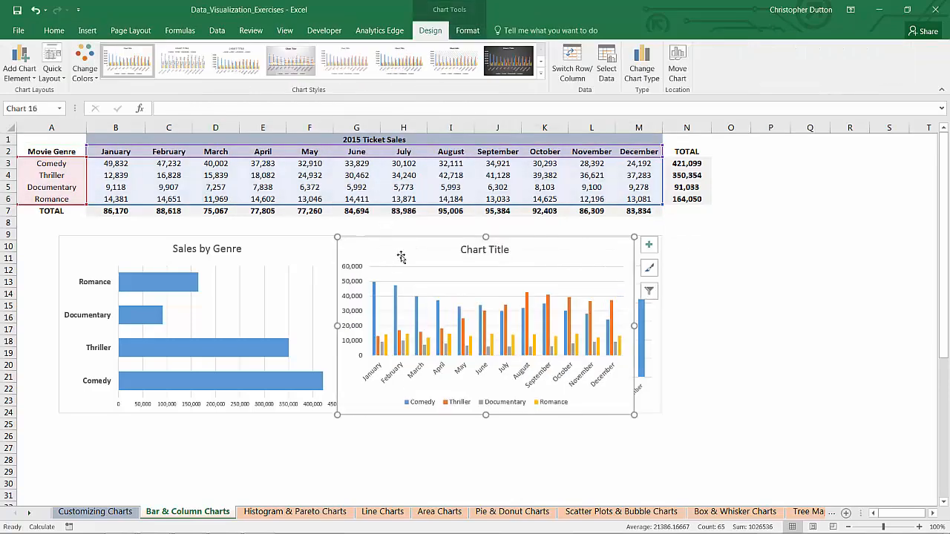
drag(371, 247, 700, 239)
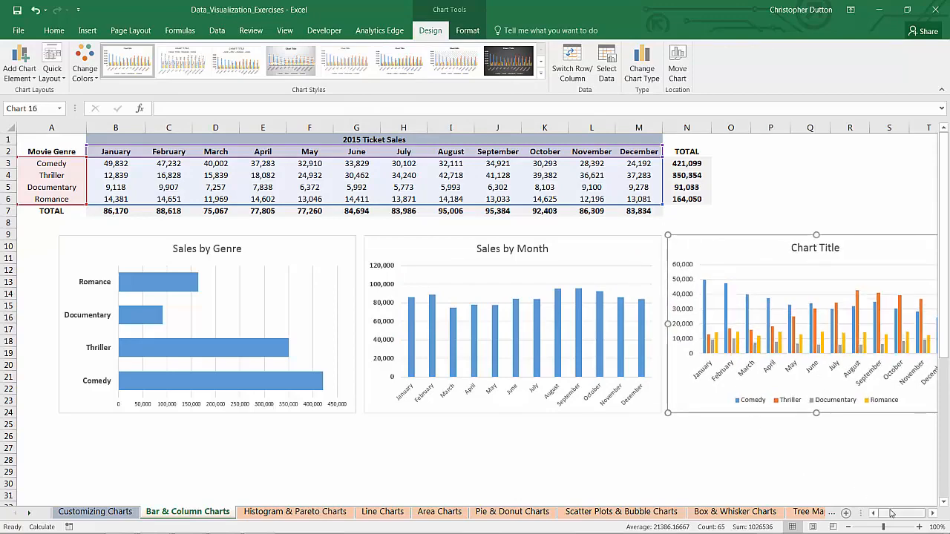
Widen the new genre-by-month column chart slightly, extending it away from the Sales by Month chart.
drag(891, 513, 902, 512)
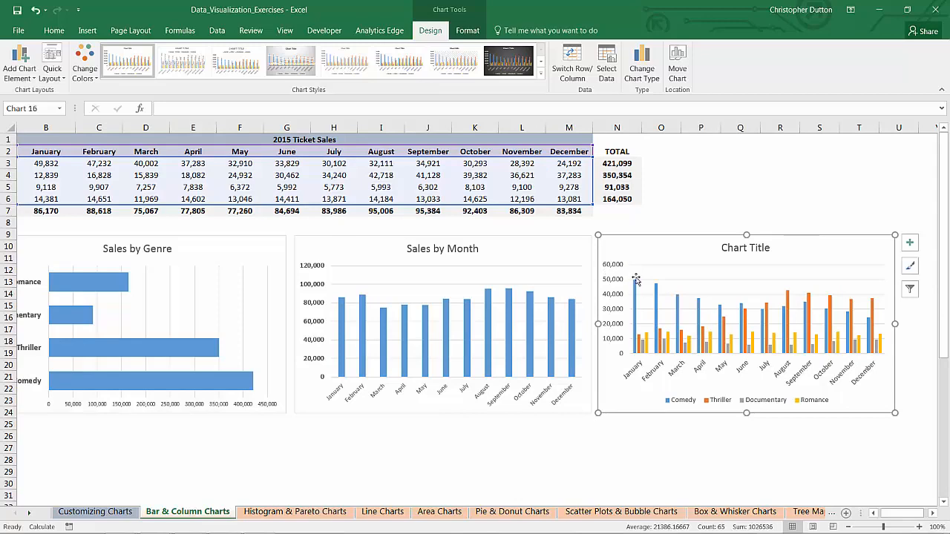
drag(896, 325, 920, 324)
drag(886, 513, 908, 516)
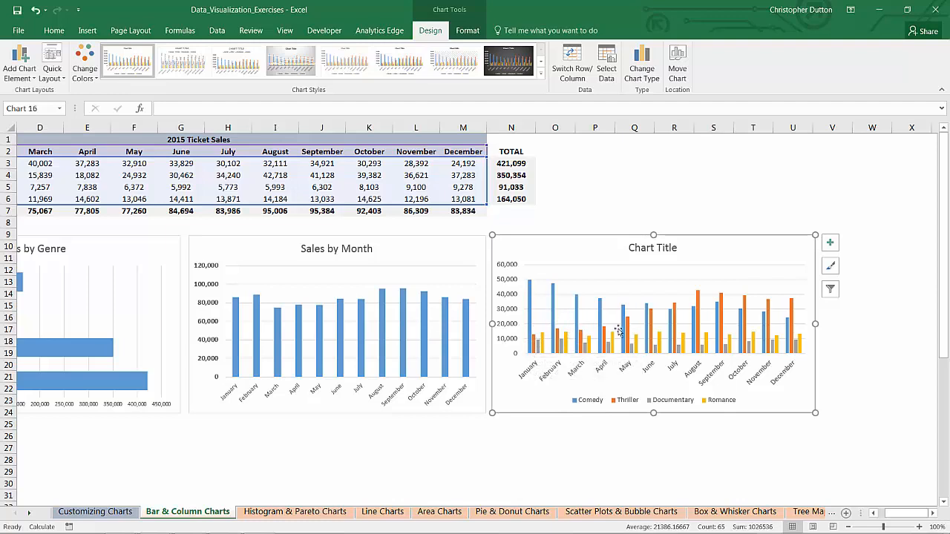
Replace the new column chart's placeholder title with "Sales by Genre & Month".
click(656, 247)
drag(630, 247, 689, 247)
text(Sales by Genre & month)
key(BackSpace)
key(BackSpace)
key(BackSpace)
key(BackSpace)
key(BackSpace)
key(BackSpace)
text(Month)
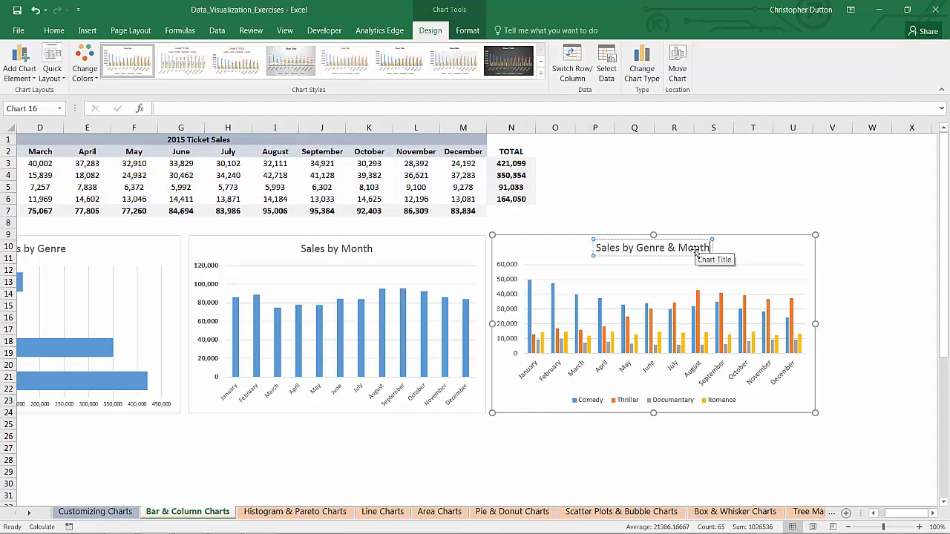
click(632, 221)
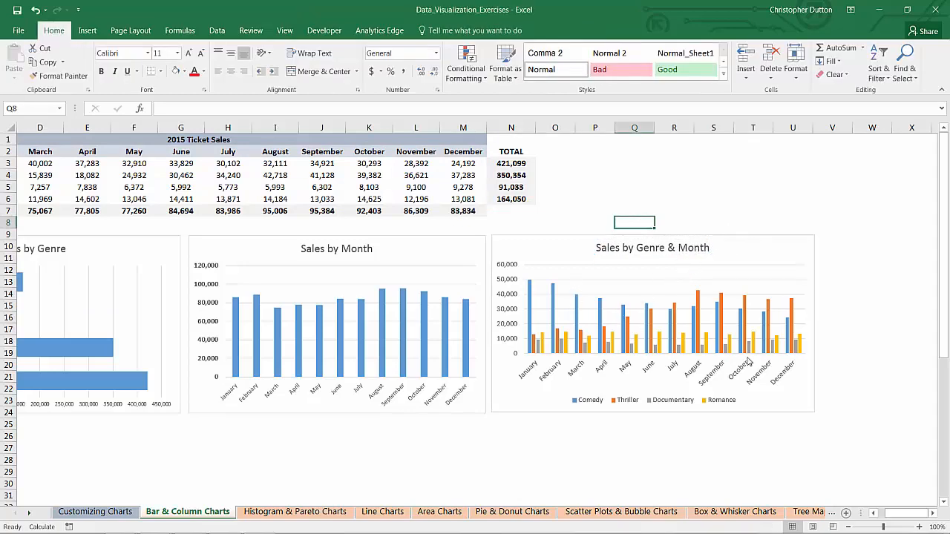
Shift the legend of the Sales by Genre & Month chart slightly lower and extend the plot area down toward it.
click(662, 319)
drag(664, 354, 666, 398)
click(666, 401)
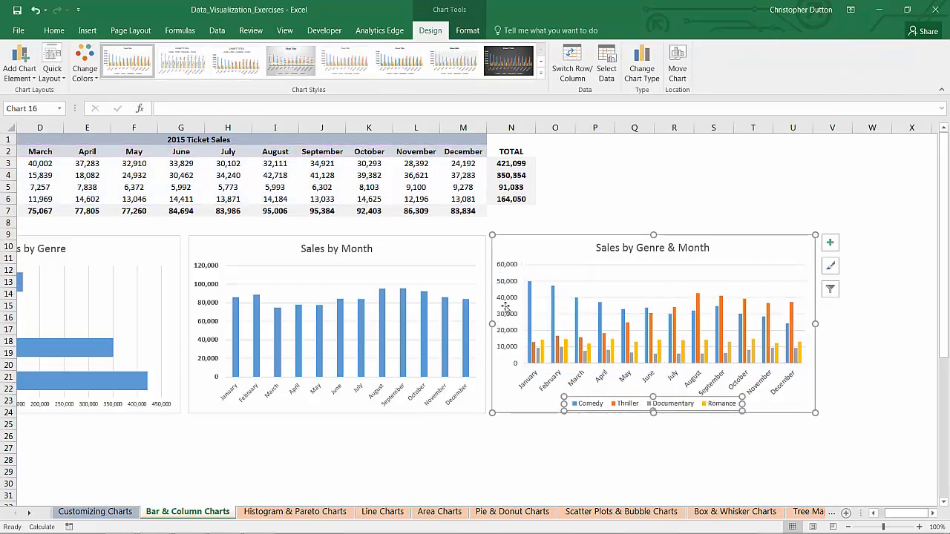
click(505, 306)
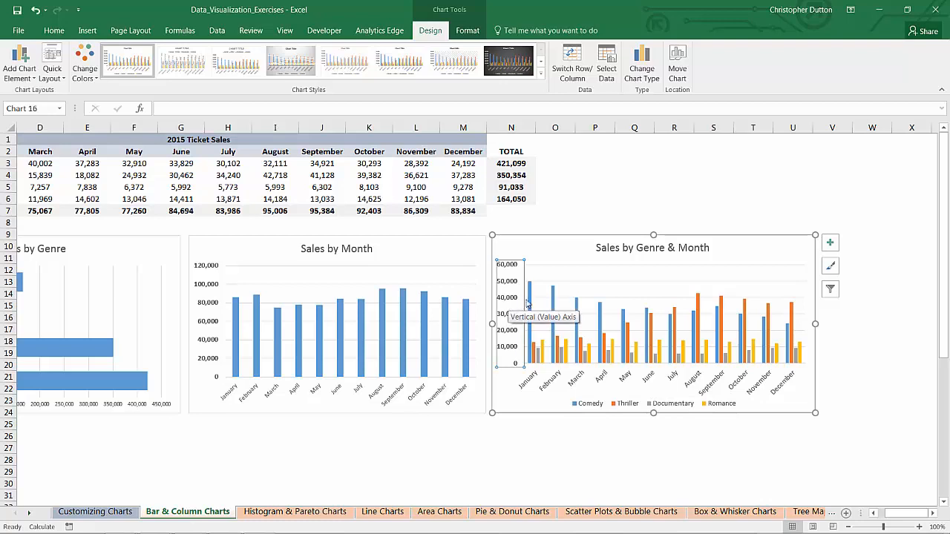
click(676, 209)
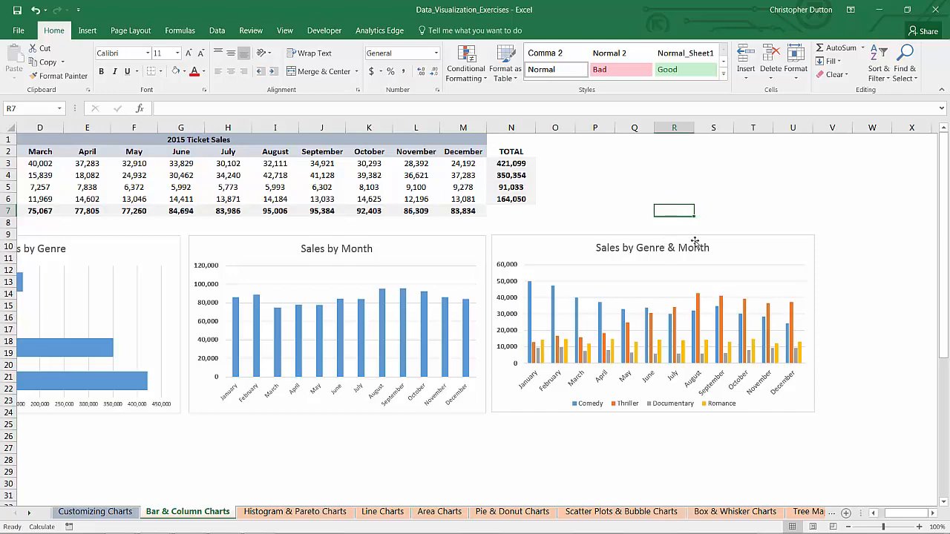
Change the Sales by Genre & Month chart type to Stacked Column, keeping the months on the horizontal axis.
click(726, 245)
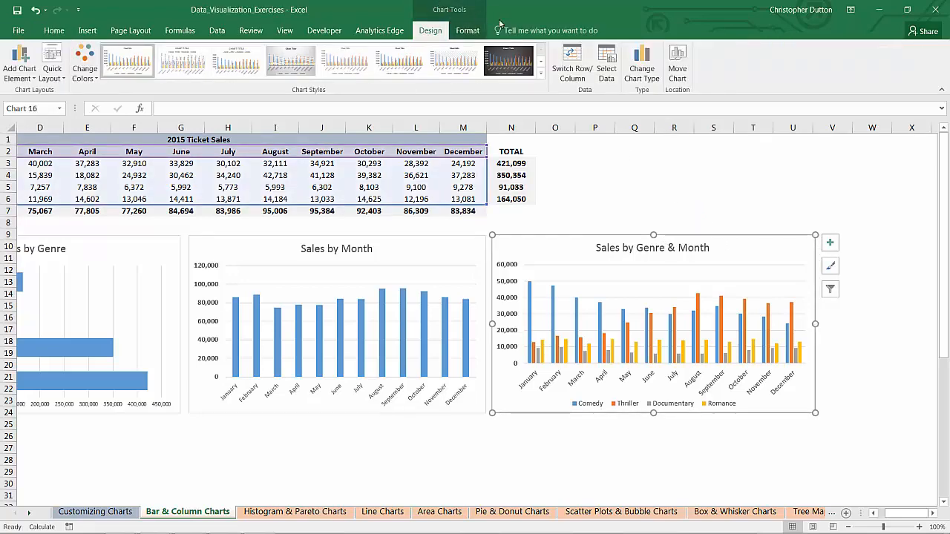
click(641, 68)
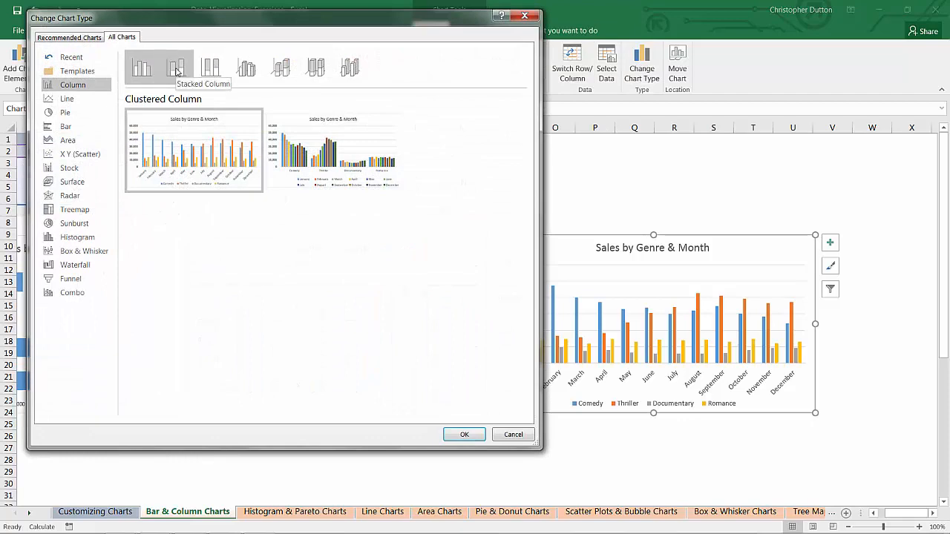
click(178, 69)
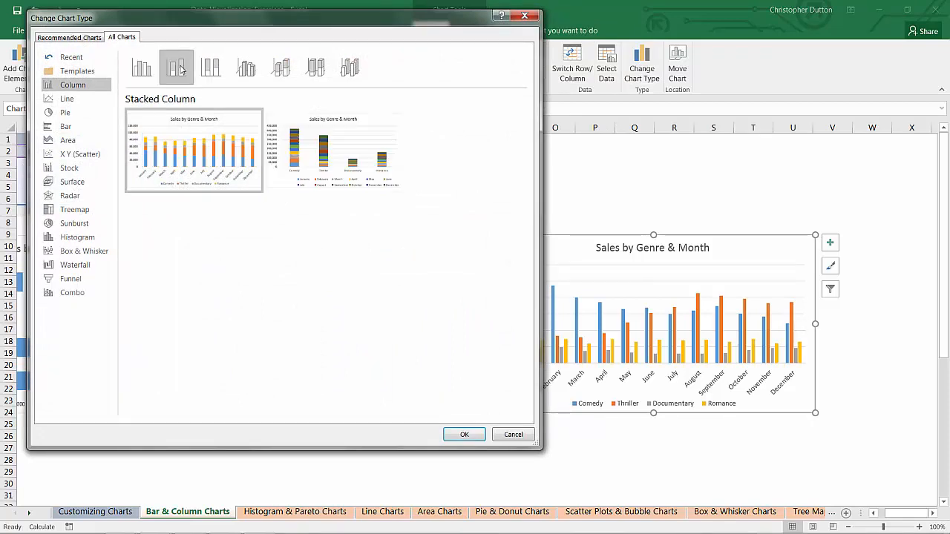
click(463, 434)
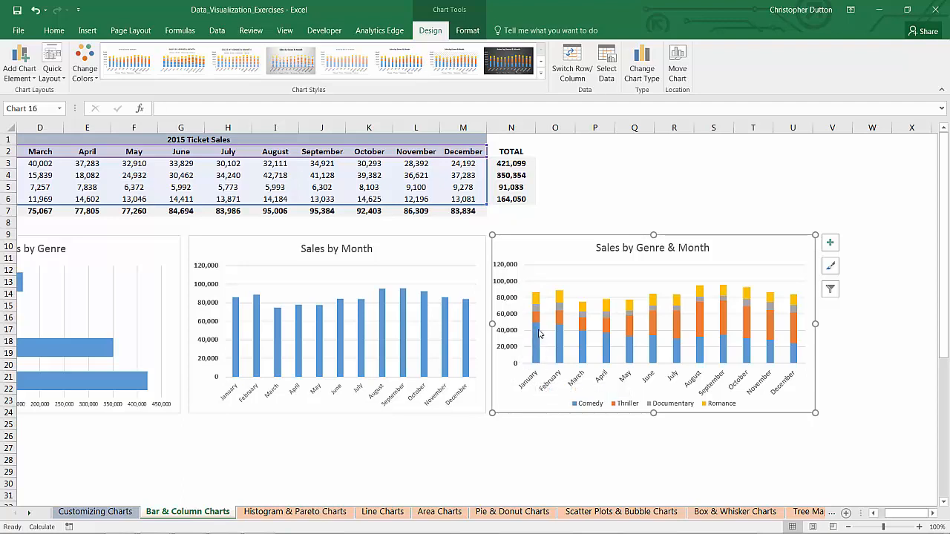
Change the Sales by Genre & Month chart type to 100% Stacked Column with months on the horizontal axis.
mouse_move(538, 332)
click(642, 68)
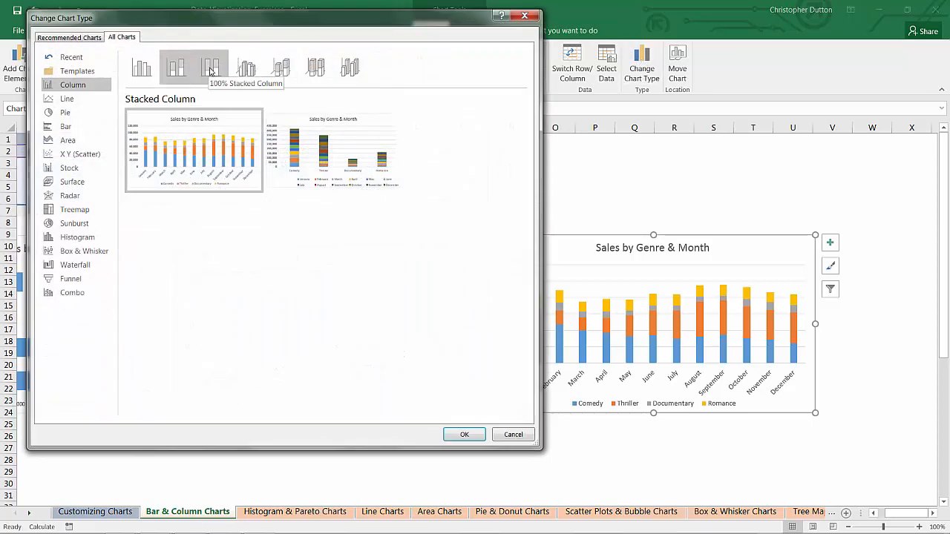
click(211, 71)
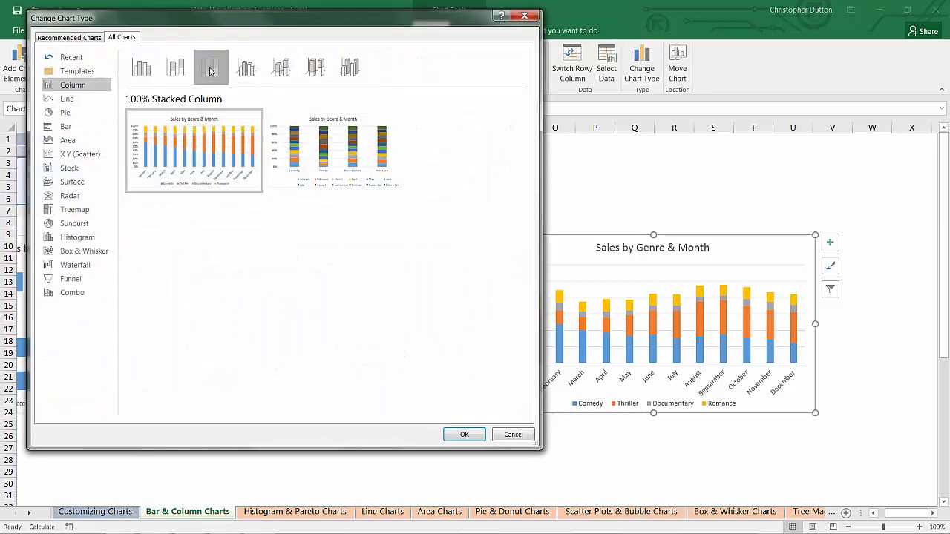
click(463, 436)
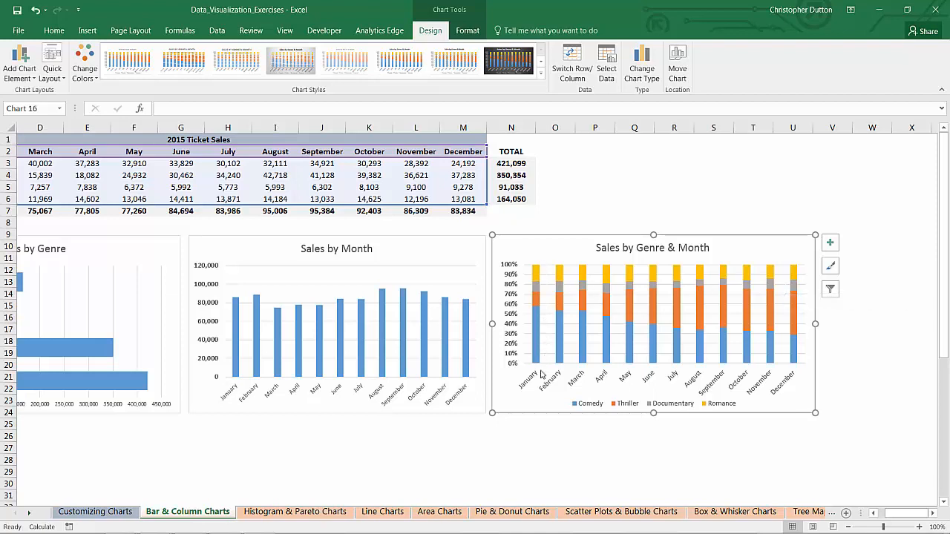
mouse_move(542, 300)
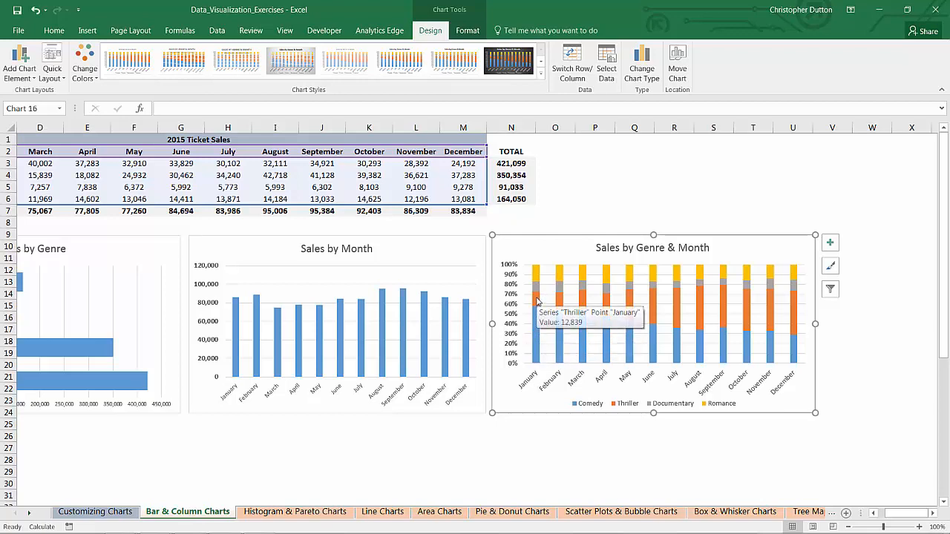
click(679, 209)
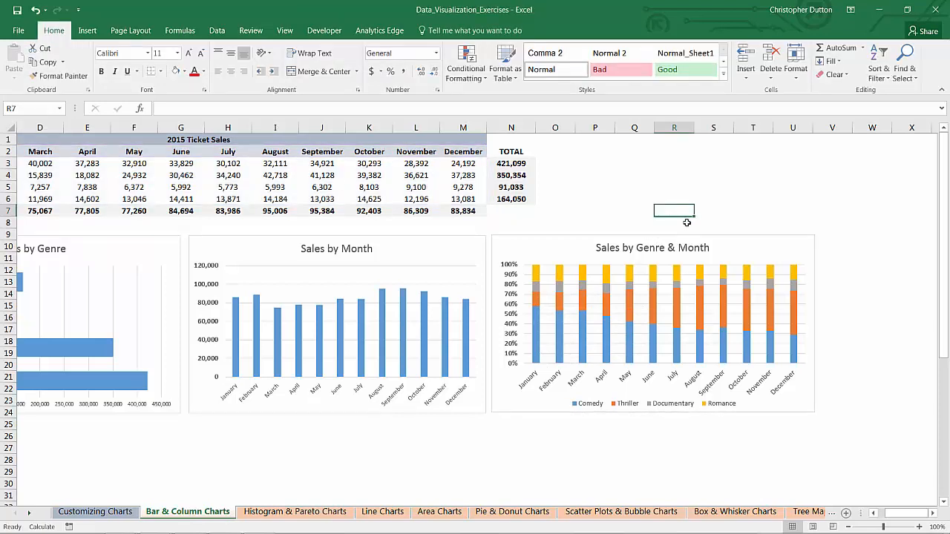